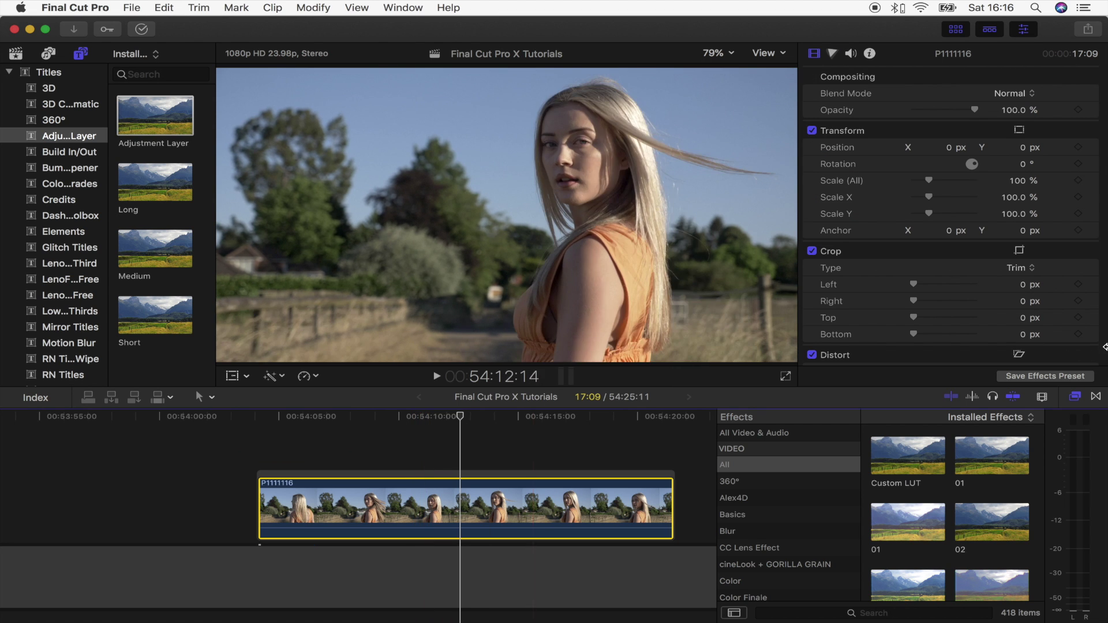
Show all video and audio effects in the Effects browser.
{"action": "left_click", "coordinate": [740, 439]}
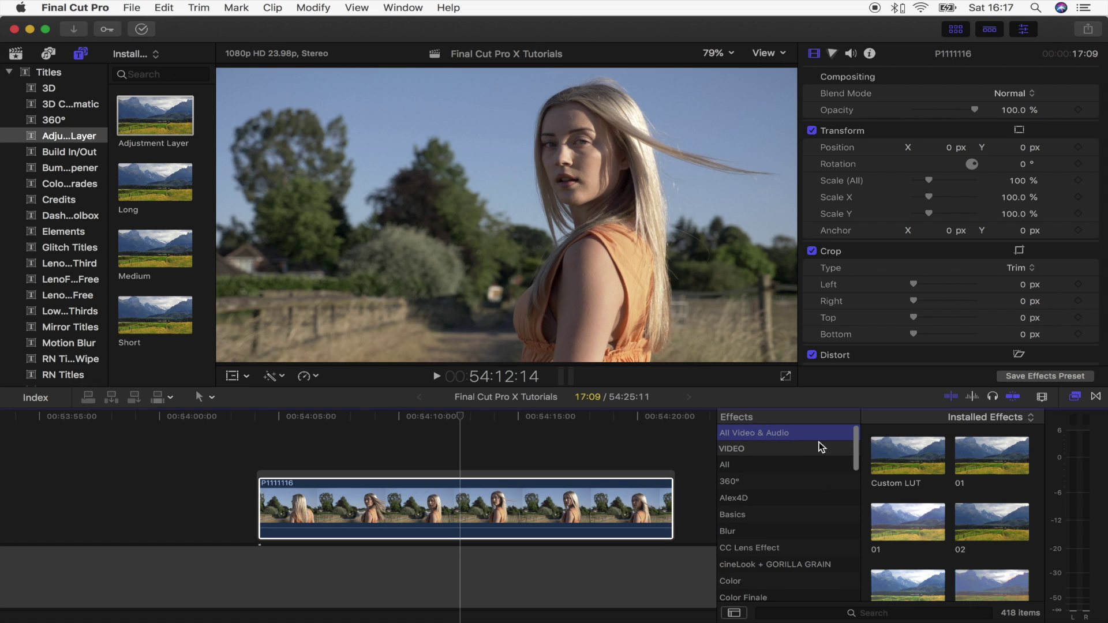
Search the effects for 'day' and apply Day into Night to clip P1111116.
{"action": "left_click", "coordinate": [853, 612]}
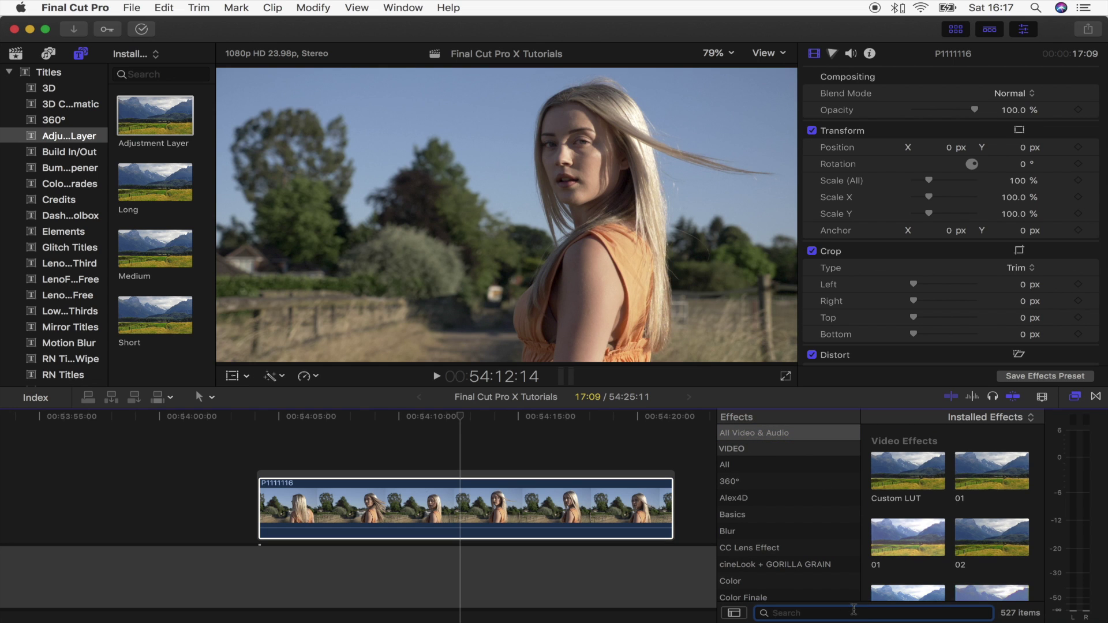
{"action": "type", "text": "day into"}
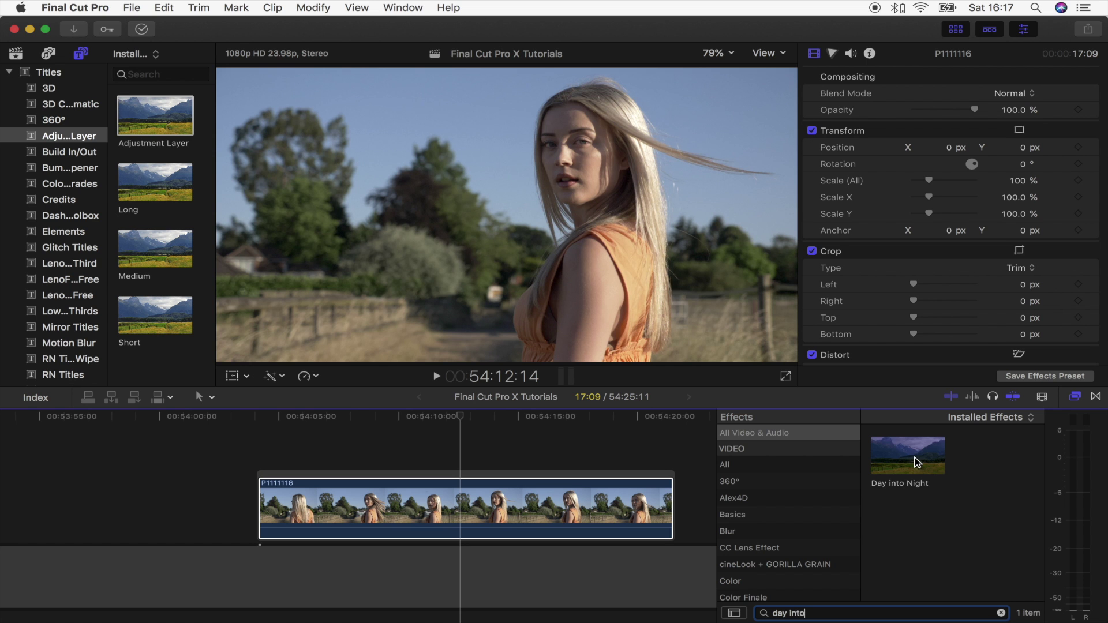
{"action": "left_click_drag", "start_coordinate": [917, 461], "coordinate": [494, 511]}
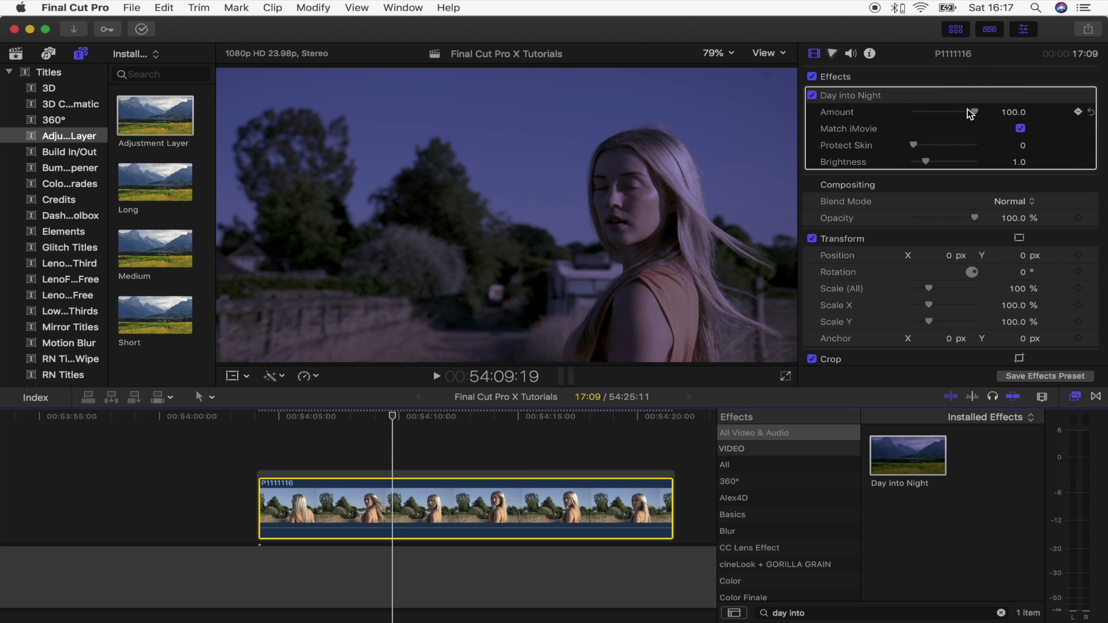
Keyframe Day into Night Amount from 0 to 100 later on, then play back the fade.
{"action": "left_click_drag", "start_coordinate": [968, 108], "coordinate": [911, 111]}
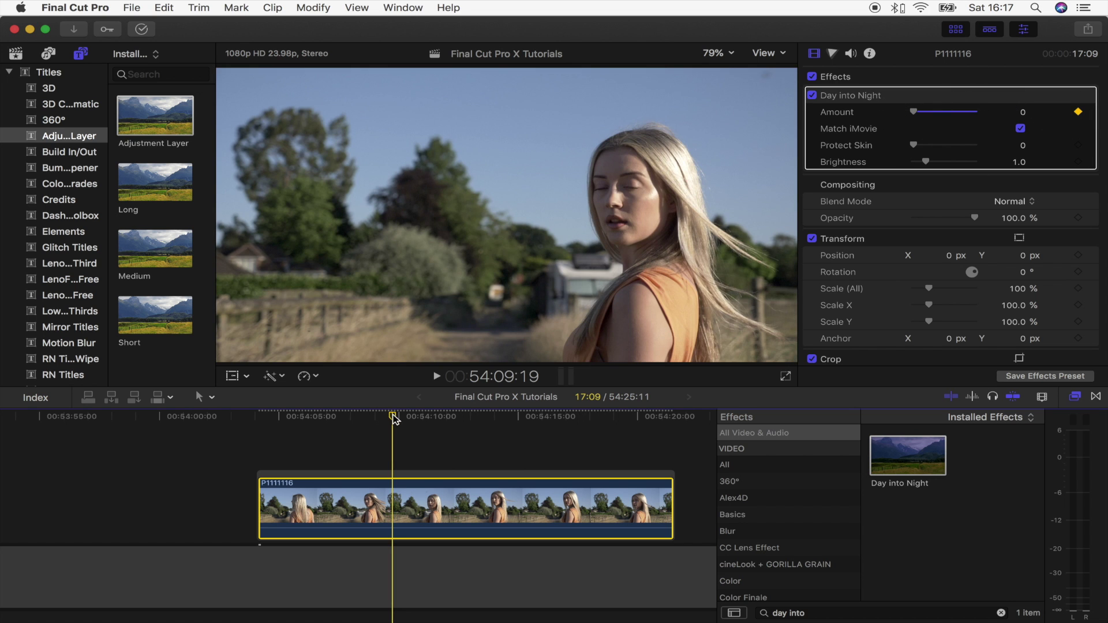
{"action": "key", "text": "space"}
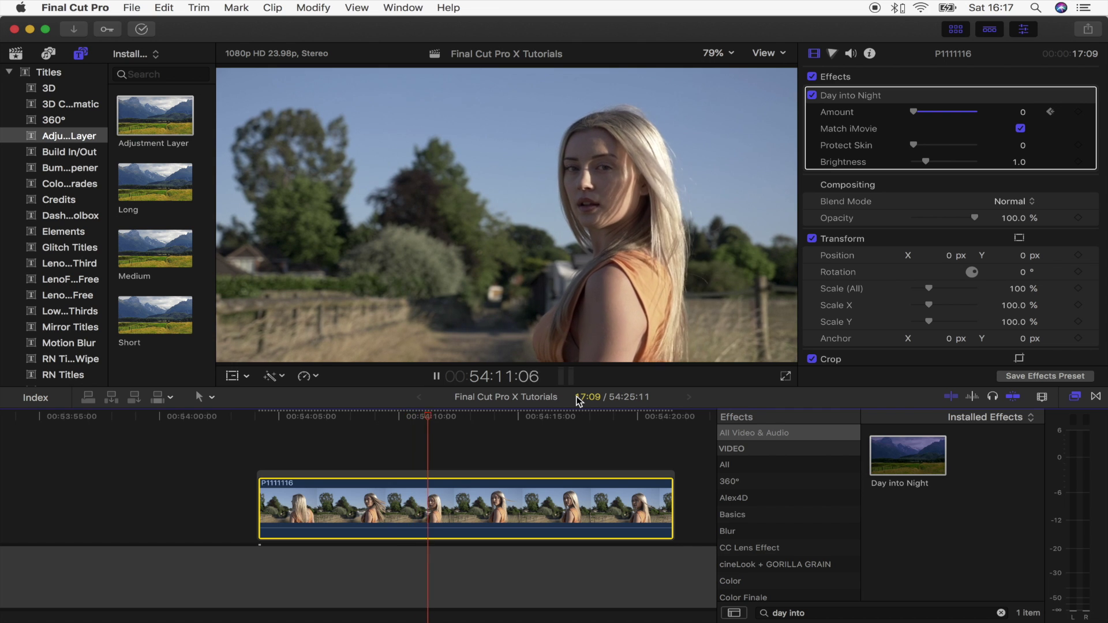
{"action": "key", "text": "space"}
{"action": "left_click_drag", "start_coordinate": [914, 112], "coordinate": [987, 117]}
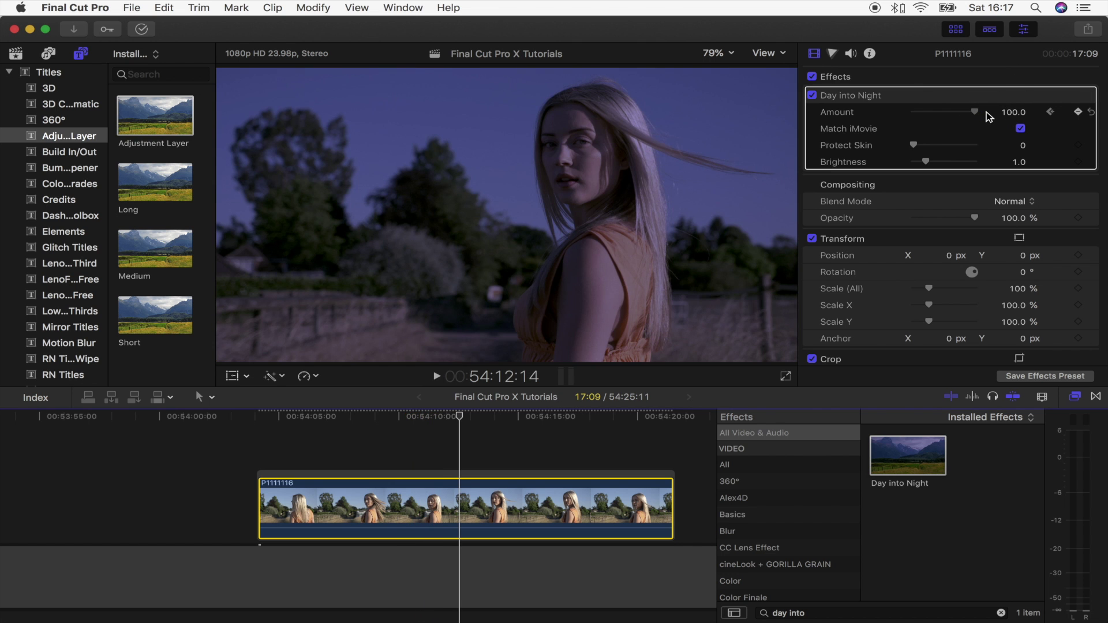
{"action": "key", "text": "super+z"}
{"action": "left_click", "coordinate": [372, 415]}
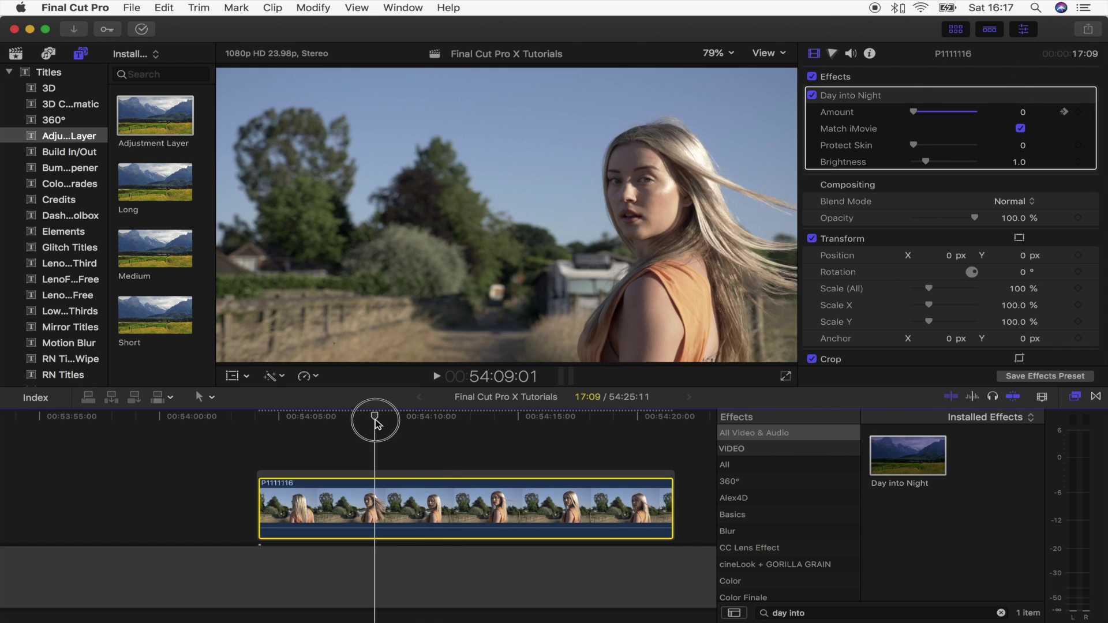
{"action": "key", "text": "space"}
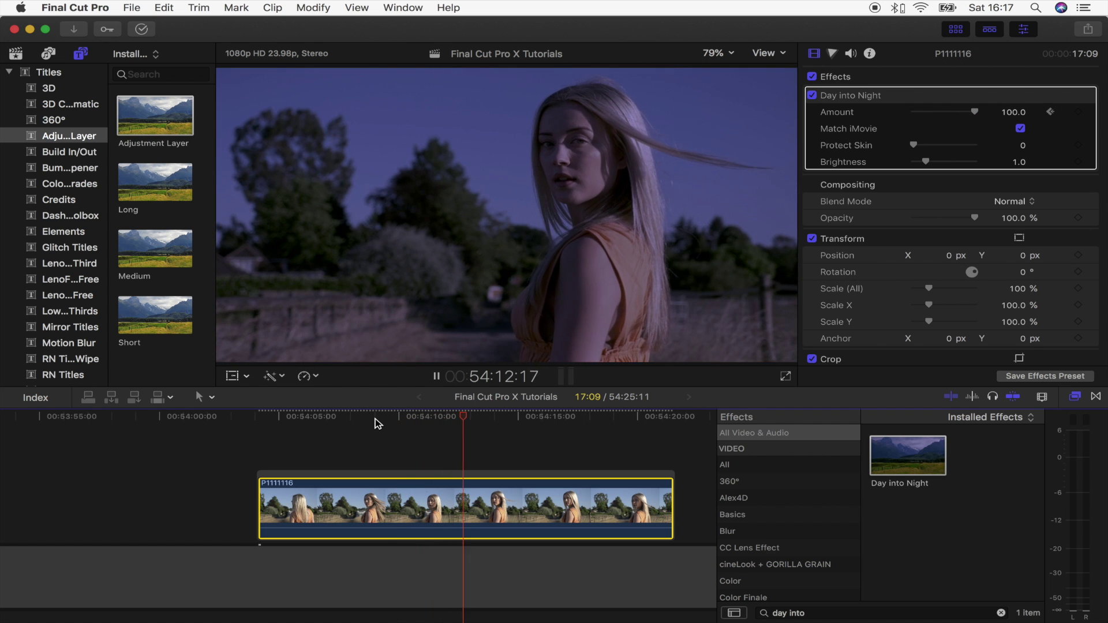
{"action": "key", "text": "space"}
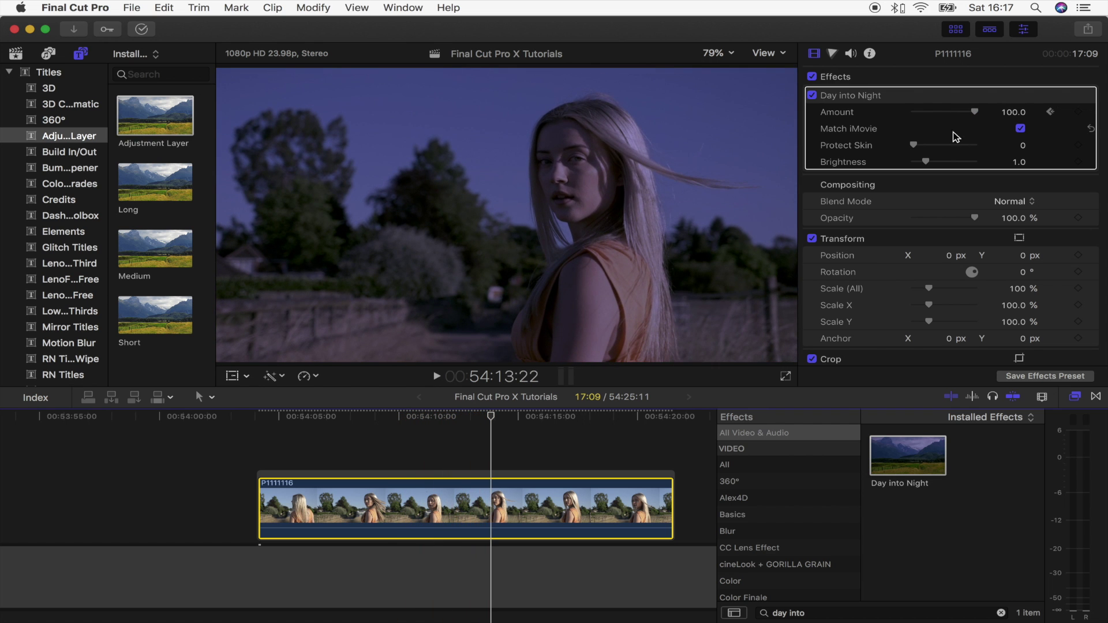
Disable Match iMovie, set Protect Skin to 50.19 and Brightness to 1.47, then preview the fade.
{"action": "left_click", "coordinate": [1021, 129]}
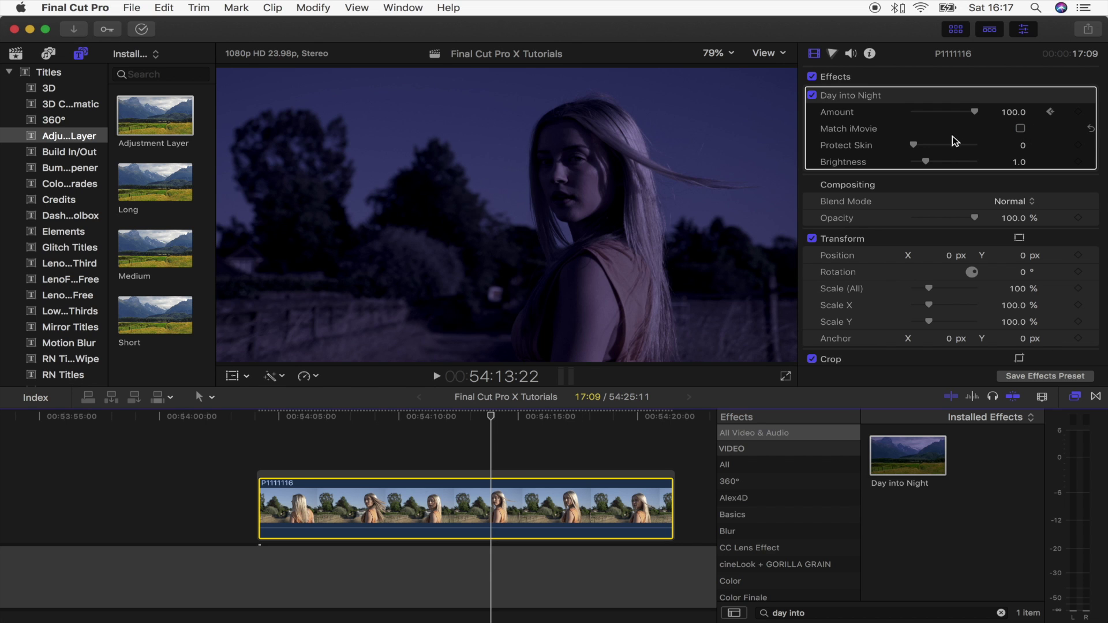
{"action": "left_click_drag", "start_coordinate": [914, 145], "coordinate": [934, 167]}
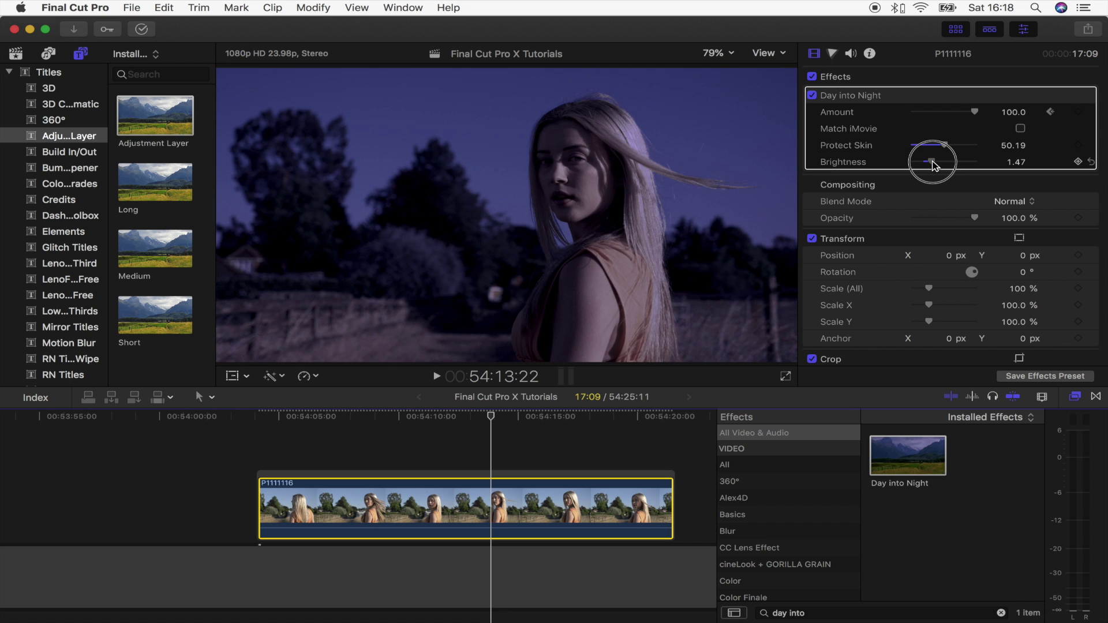
{"action": "key", "text": "space"}
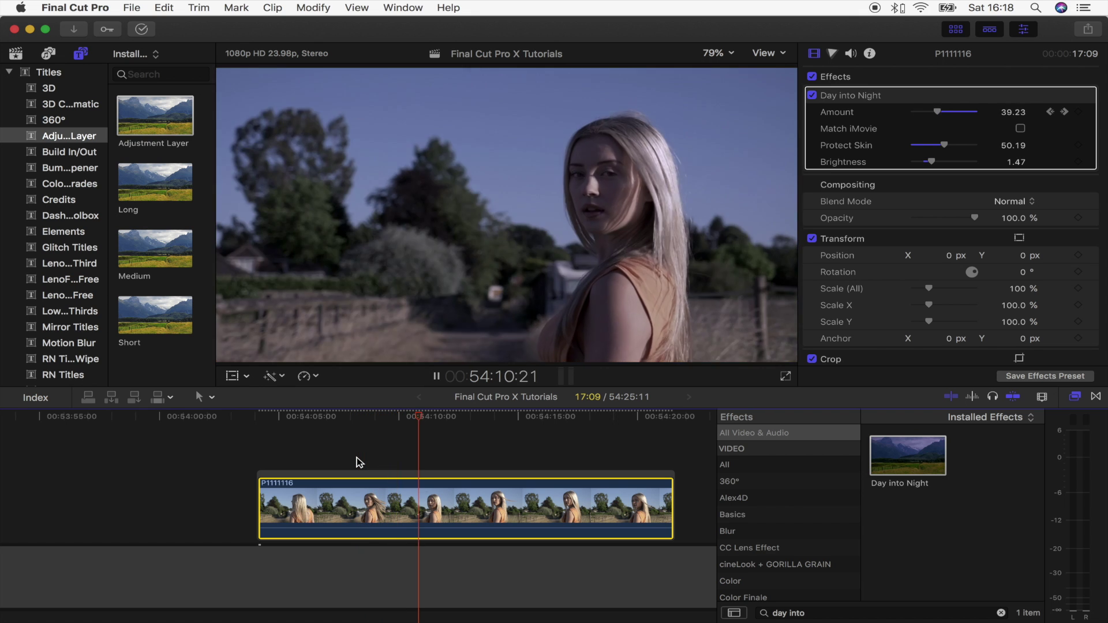
{"action": "key", "text": "space"}
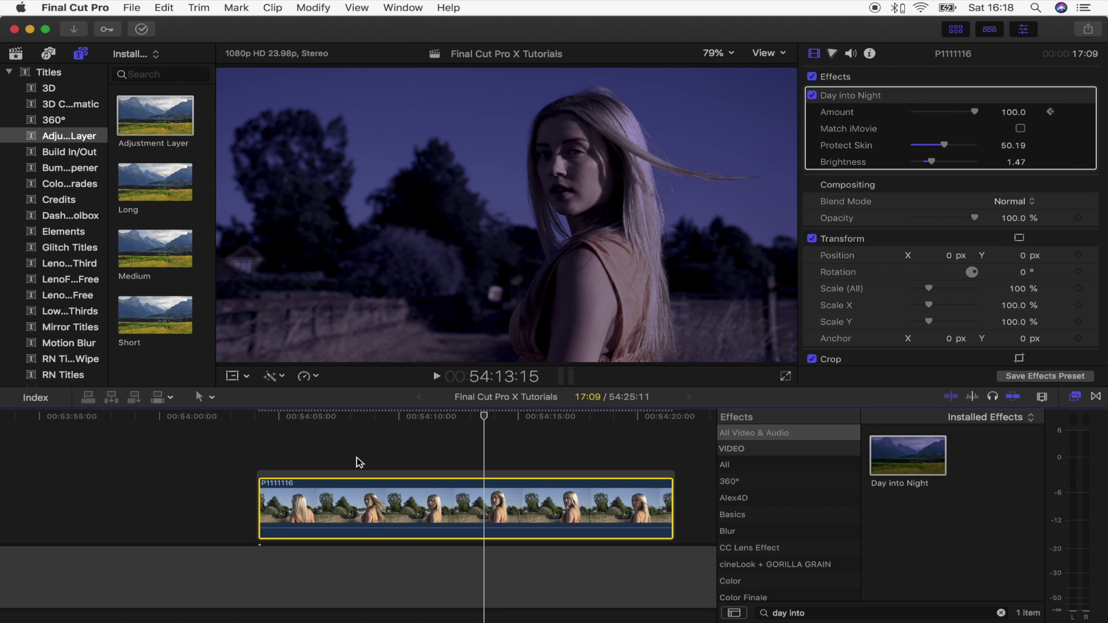
{"action": "left_click", "coordinate": [401, 416]}
{"action": "key", "text": "space"}
{"action": "key", "text": "space"}
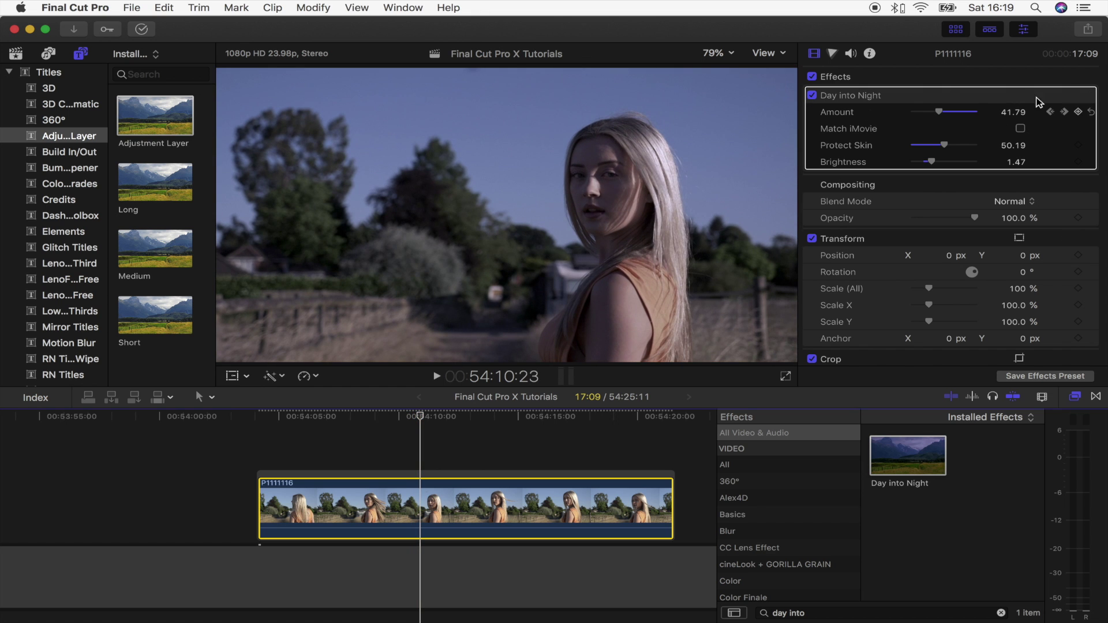
Reset Day into Night Amount to a constant 100 and scrub to check the night look.
{"action": "left_click", "coordinate": [1093, 113]}
{"action": "mouse_move", "coordinate": [391, 418]}
{"action": "left_mouse_down"}
{"action": "mouse_move", "coordinate": [307, 416]}
{"action": "mouse_move", "coordinate": [458, 425]}
{"action": "mouse_move", "coordinate": [407, 424]}
{"action": "left_mouse_up"}
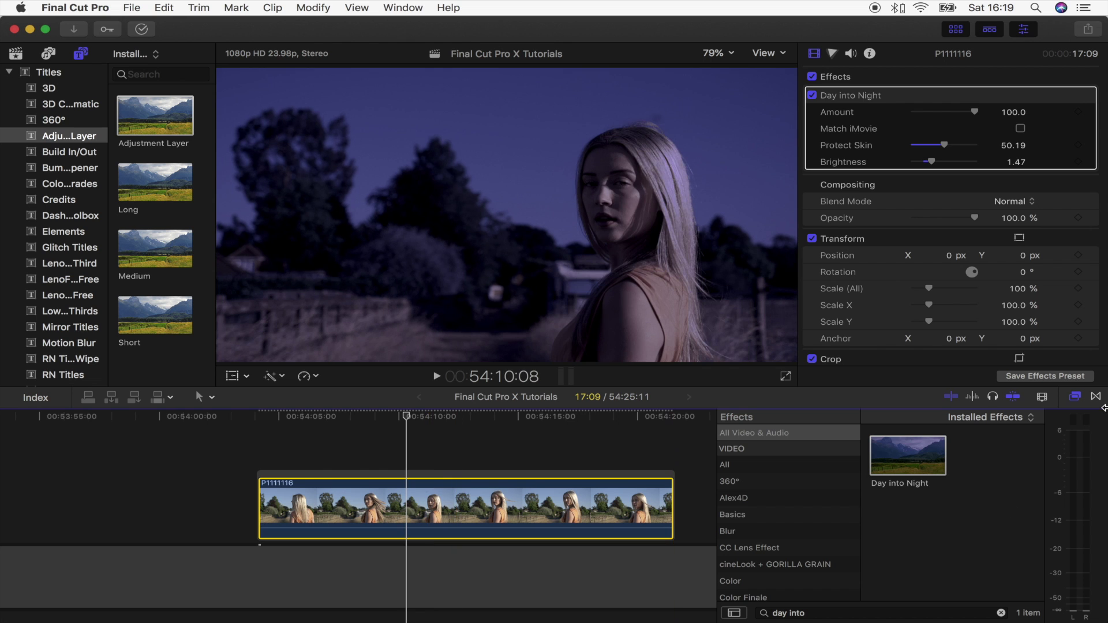
{"action": "key", "text": "Escape"}
Apply a Keyer from the Keying effects to the clip and move it above Day into Night.
{"action": "scroll", "coordinate": [762, 520], "scroll_direction": "down", "scroll_amount": 5}
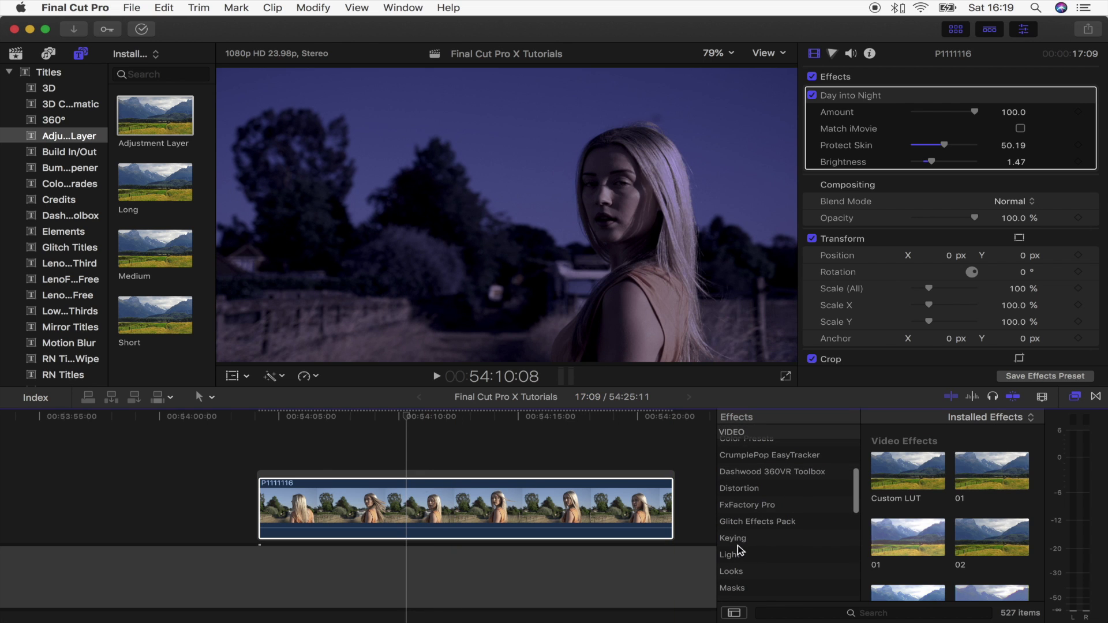
{"action": "left_click", "coordinate": [751, 545]}
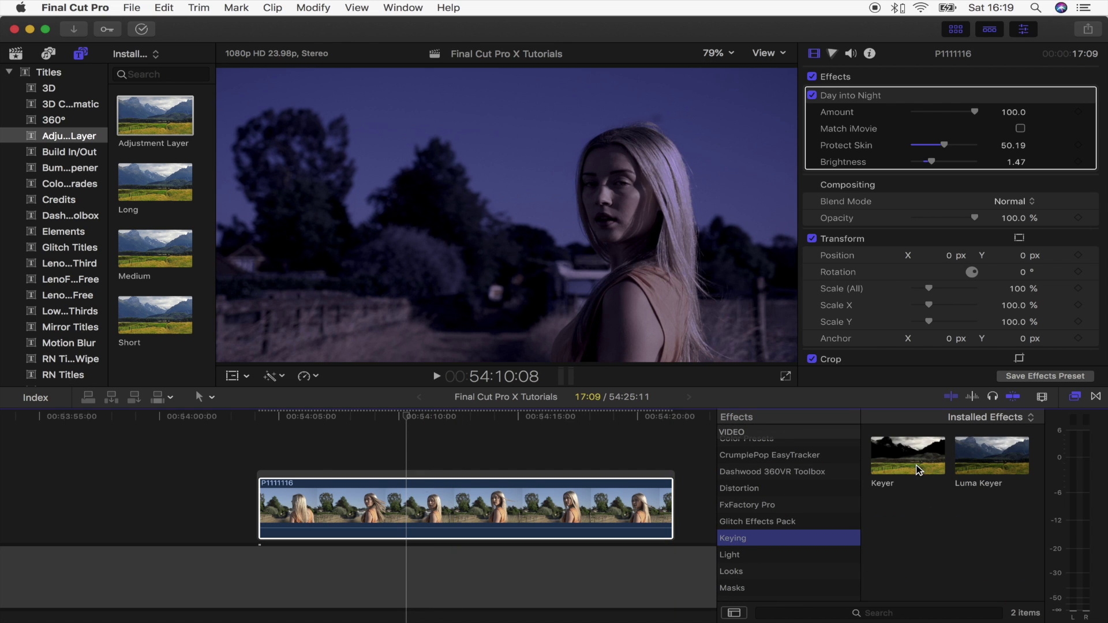
{"action": "left_click_drag", "start_coordinate": [926, 481], "coordinate": [450, 498]}
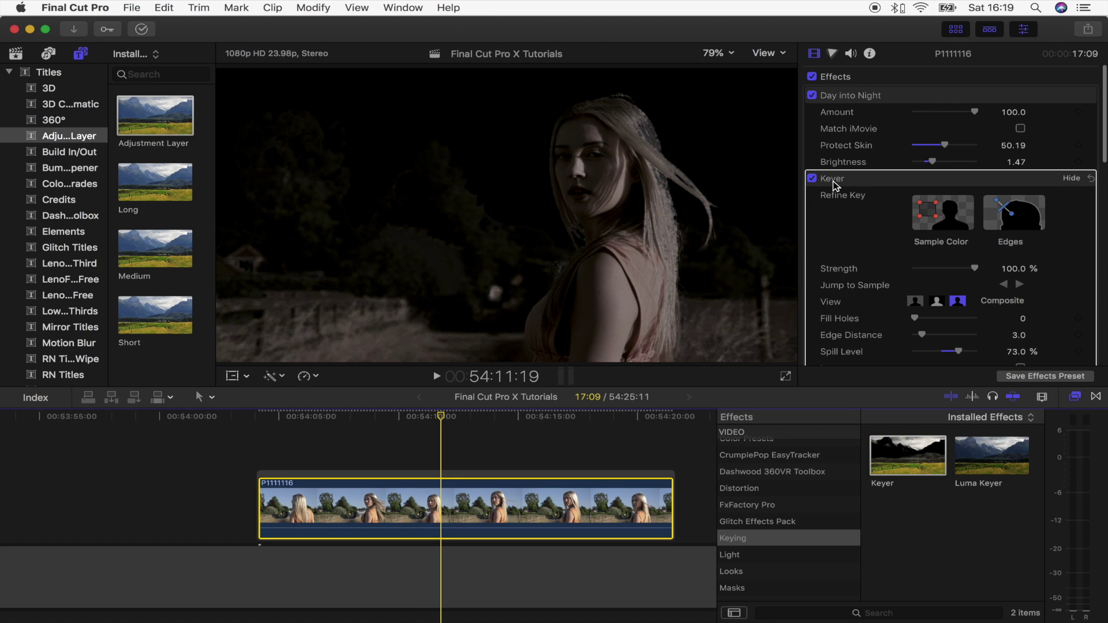
{"action": "left_click_drag", "start_coordinate": [836, 178], "coordinate": [848, 114]}
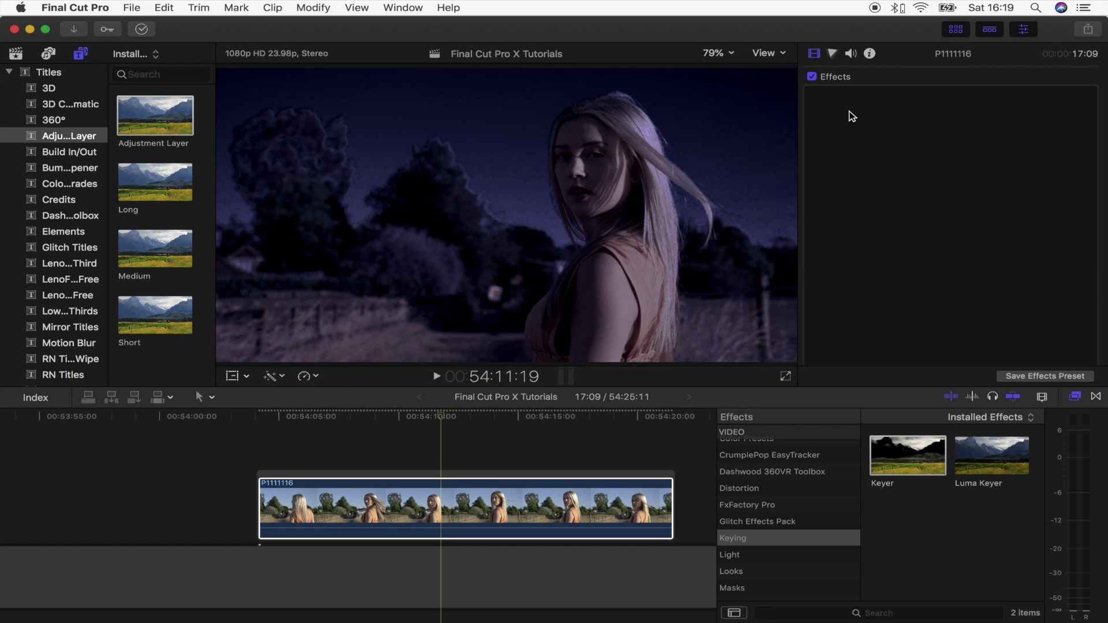
{"action": "scroll", "coordinate": [859, 123], "scroll_direction": "down", "scroll_amount": 8}
{"action": "scroll", "coordinate": [871, 212], "scroll_direction": "up", "scroll_amount": 10}
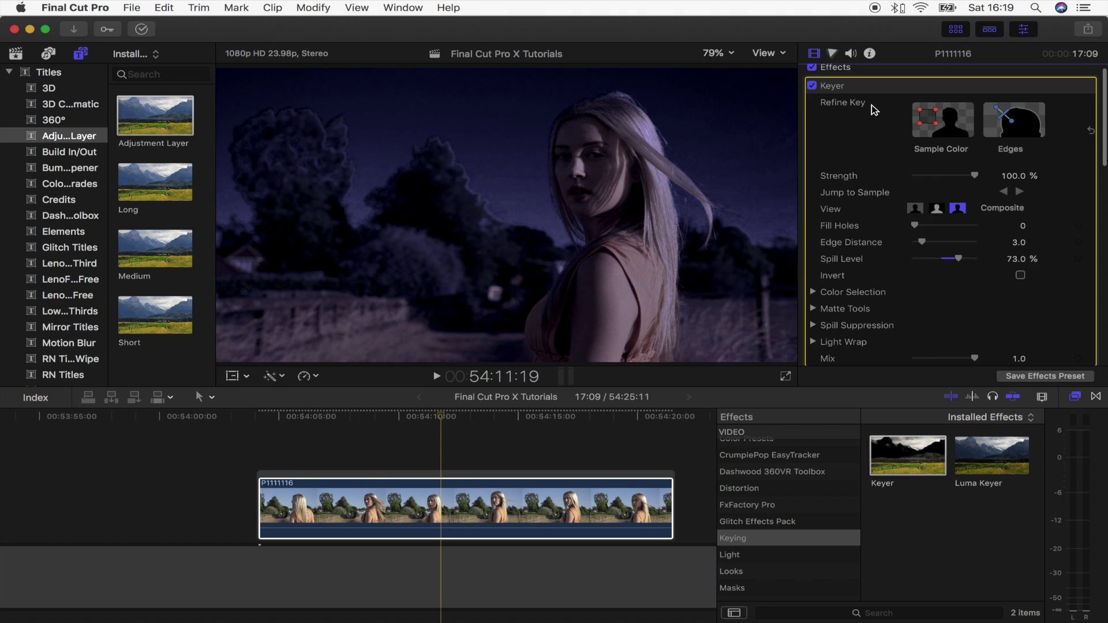
{"action": "scroll", "coordinate": [863, 306], "scroll_direction": "down", "scroll_amount": 4}
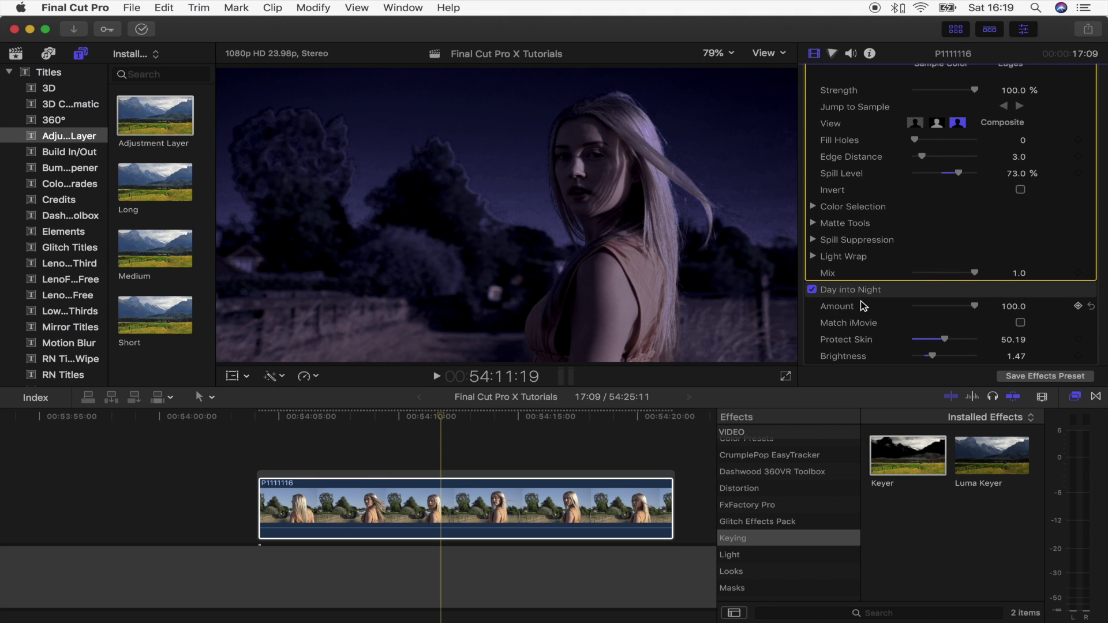
{"action": "scroll", "coordinate": [864, 306], "scroll_direction": "up", "scroll_amount": 4}
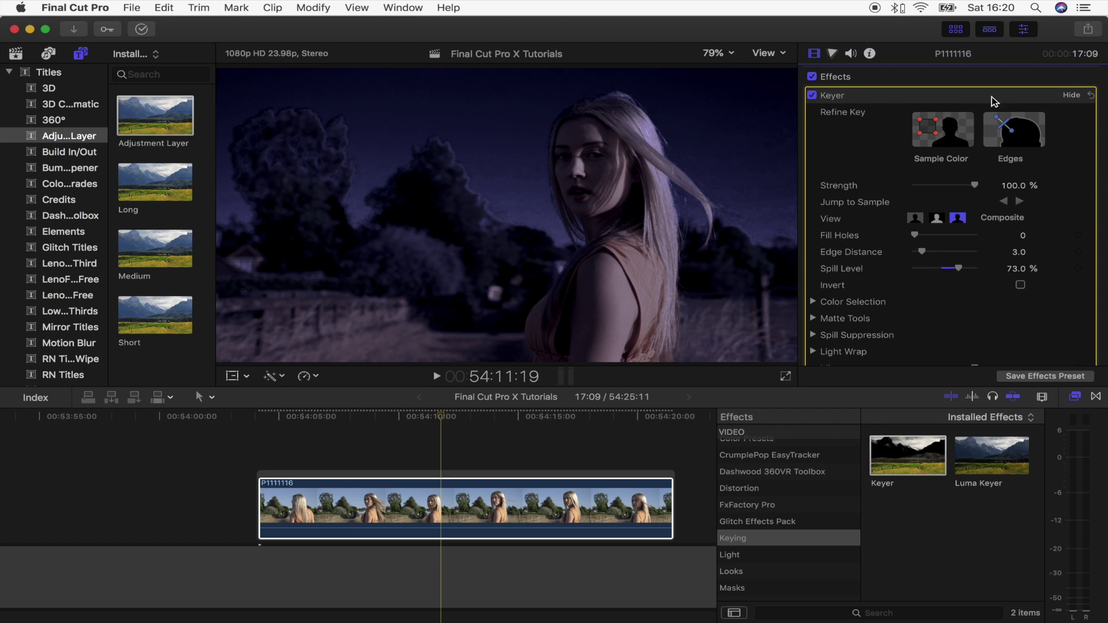
Sample the sky colour with the Keyer and reduce Spill Level to 0%.
{"action": "left_click", "coordinate": [942, 130]}
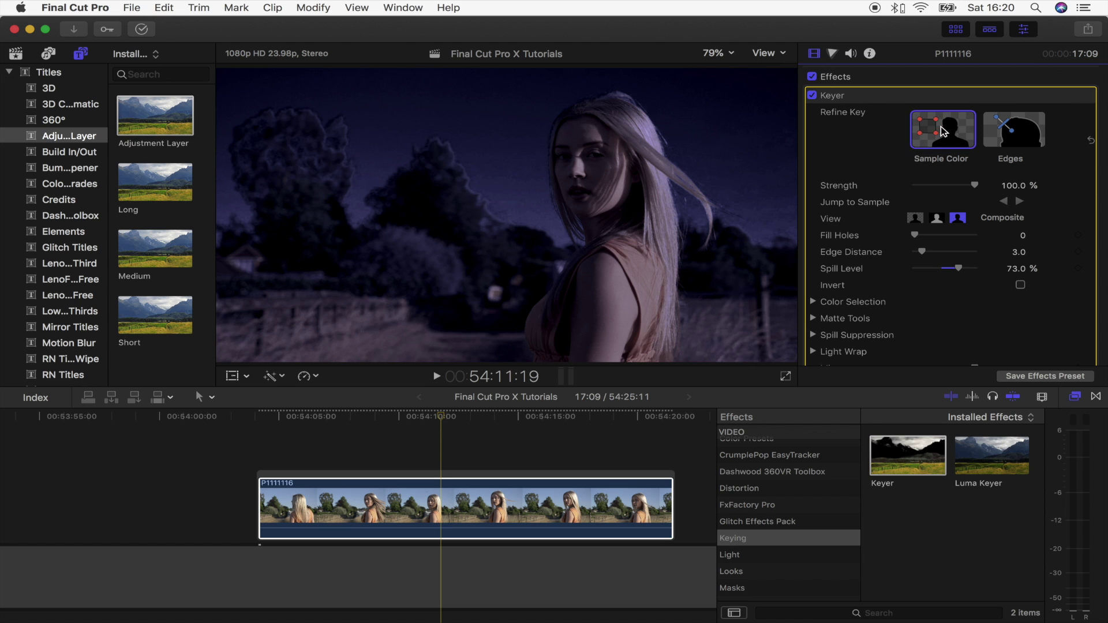
{"action": "left_click_drag", "start_coordinate": [722, 81], "coordinate": [806, 200]}
{"action": "scroll", "coordinate": [927, 215], "scroll_direction": "down", "scroll_amount": 2}
{"action": "scroll", "coordinate": [925, 215], "scroll_direction": "down", "scroll_amount": 1}
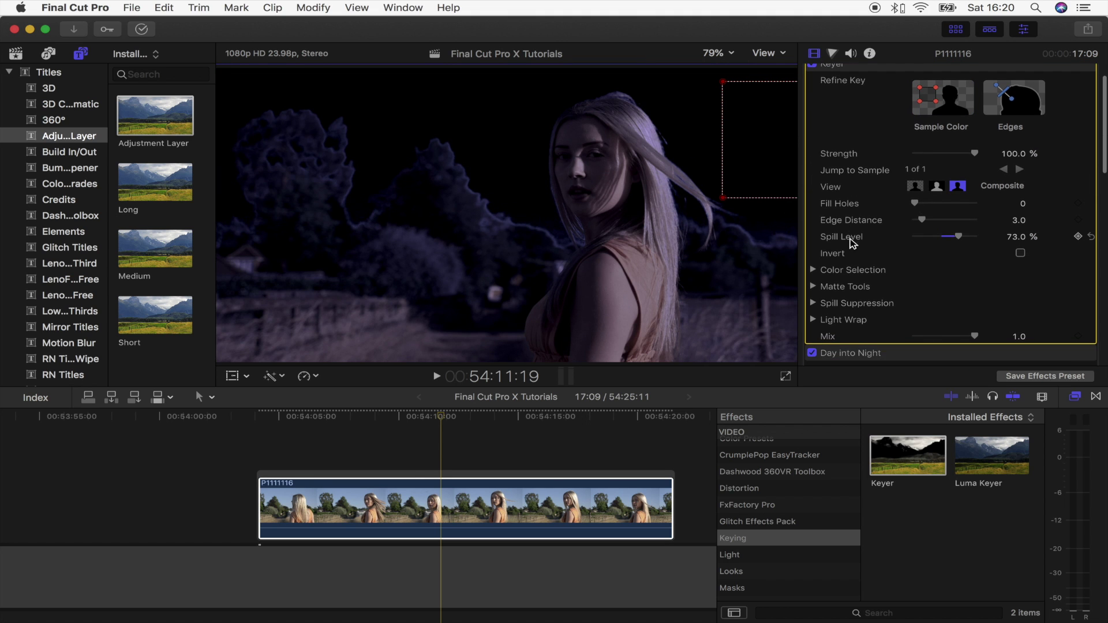
{"action": "left_click_drag", "start_coordinate": [945, 240], "coordinate": [868, 240]}
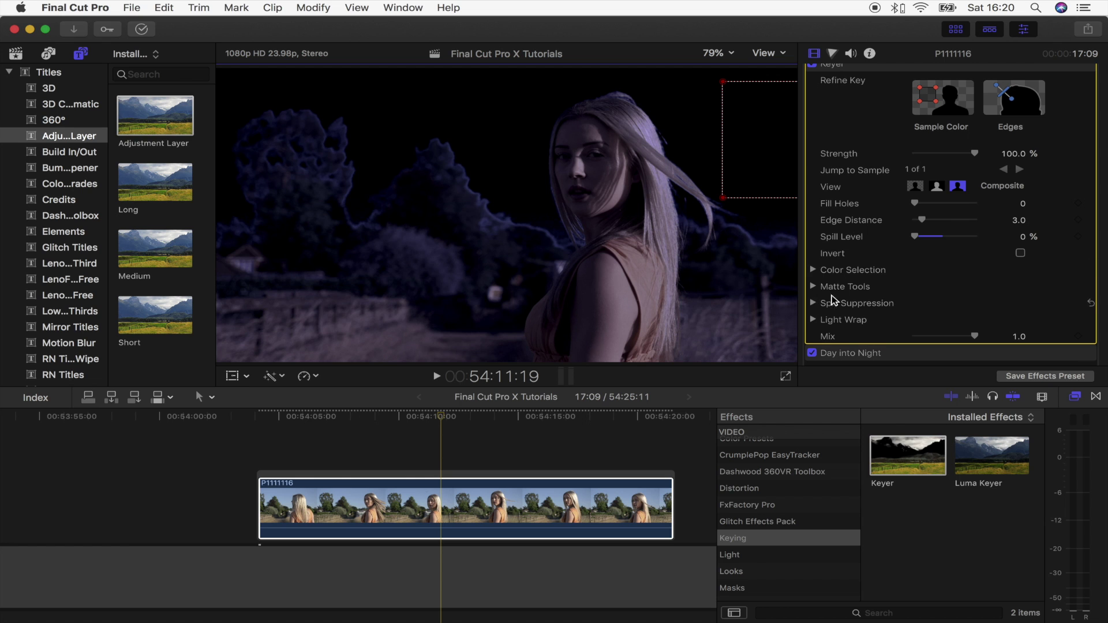
Tighten the Keyer matte in Matte Tools, raising Erode to 2.04.
{"action": "left_click", "coordinate": [815, 286]}
{"action": "scroll", "coordinate": [870, 273], "scroll_direction": "down", "scroll_amount": 3}
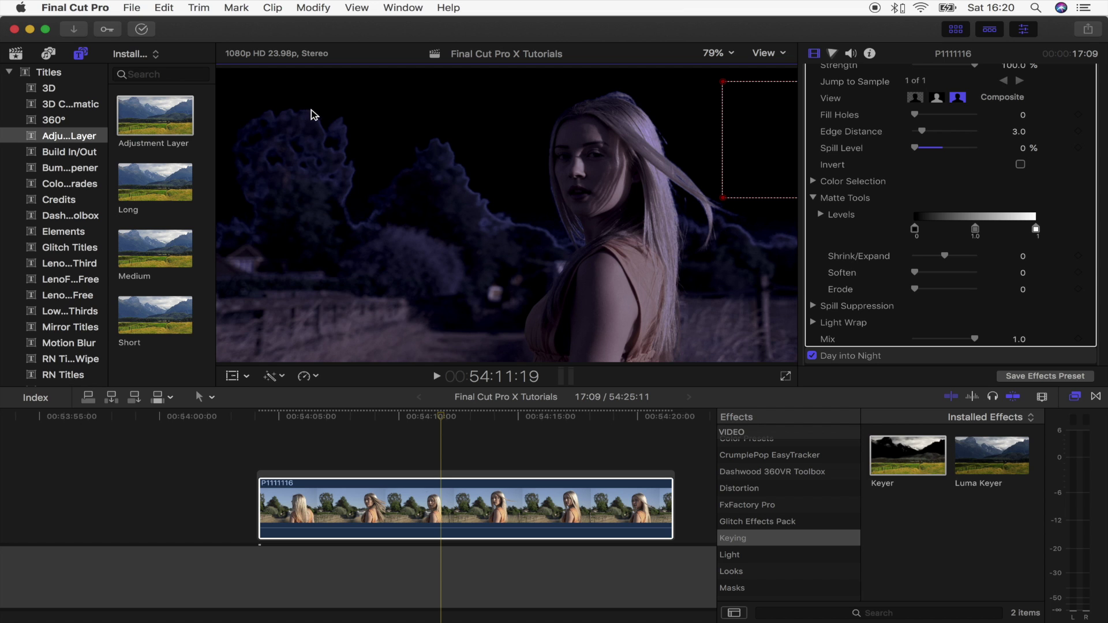
{"action": "left_click", "coordinate": [944, 258]}
{"action": "left_click_drag", "start_coordinate": [943, 258], "coordinate": [925, 293]}
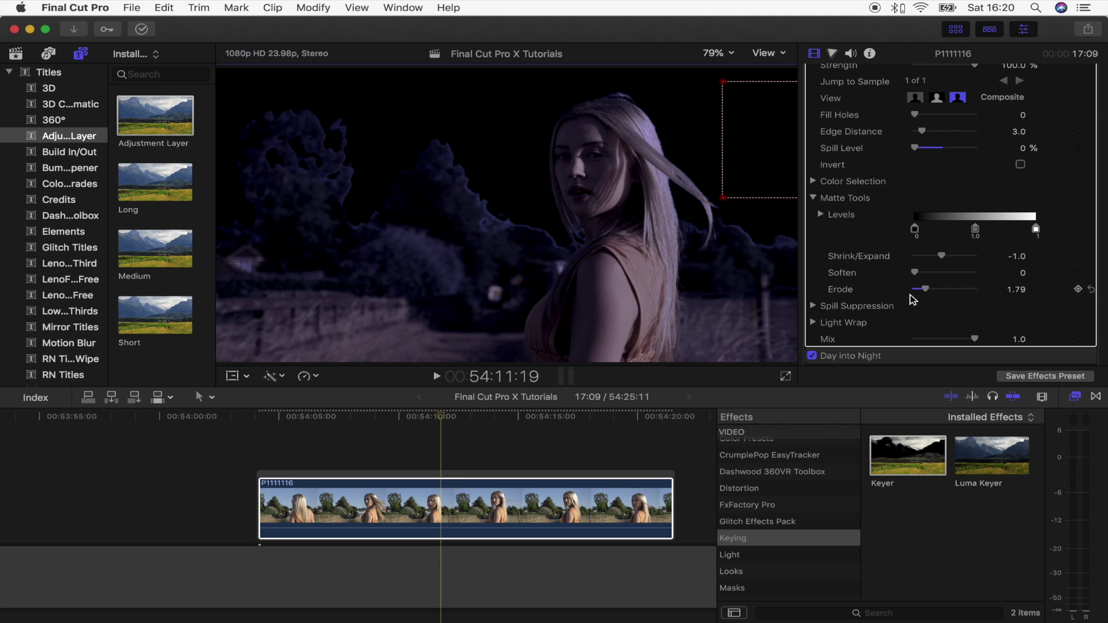
{"action": "left_click_drag", "start_coordinate": [942, 292], "coordinate": [944, 292]}
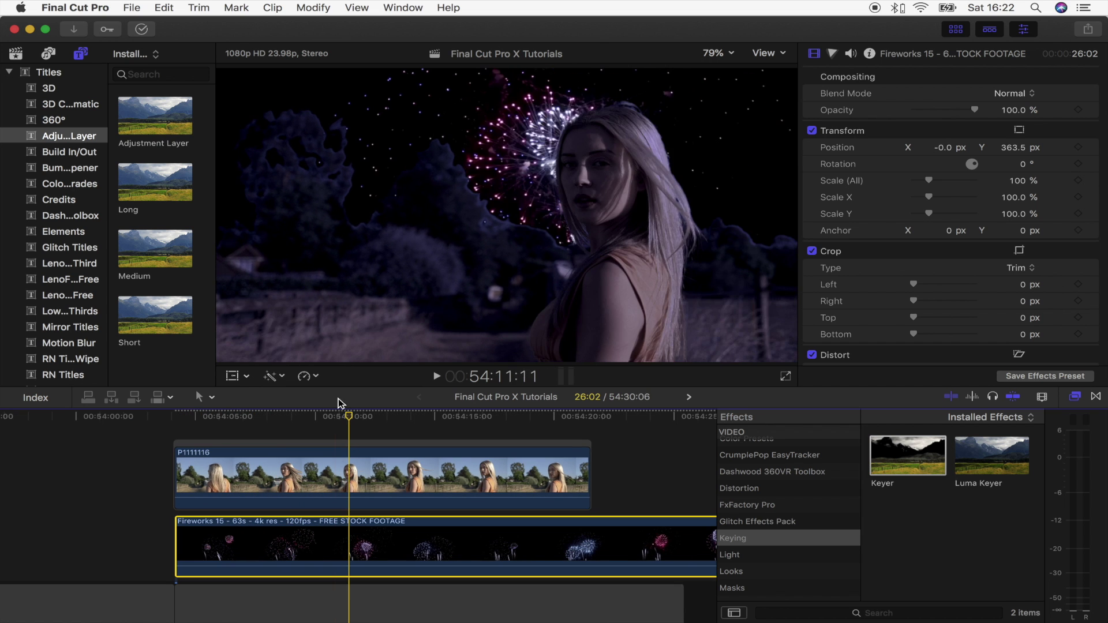
Apply a Gaussian blur to the Fireworks clip and lower its Amount to 7.86.
{"action": "left_click", "coordinate": [343, 417]}
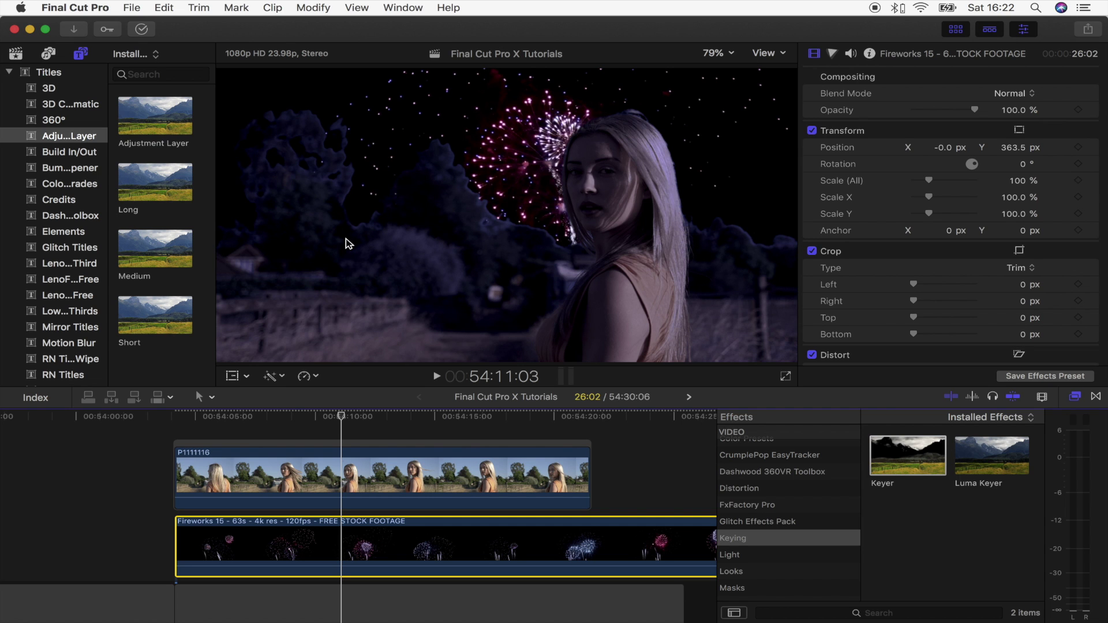
{"action": "scroll", "coordinate": [791, 490], "scroll_direction": "up", "scroll_amount": 6}
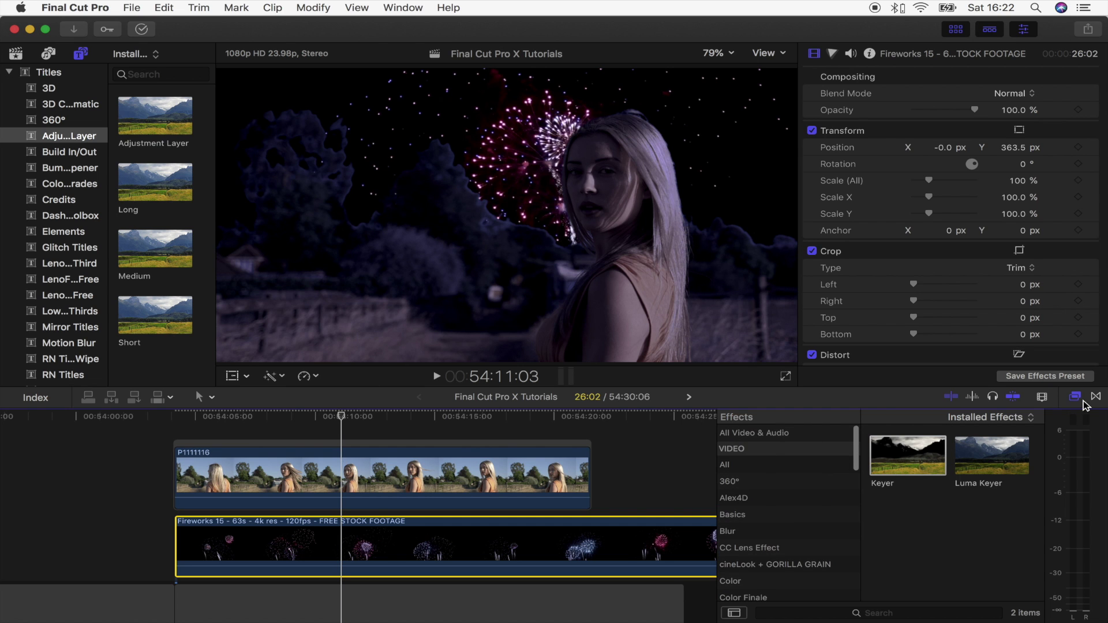
{"action": "left_click", "coordinate": [749, 532]}
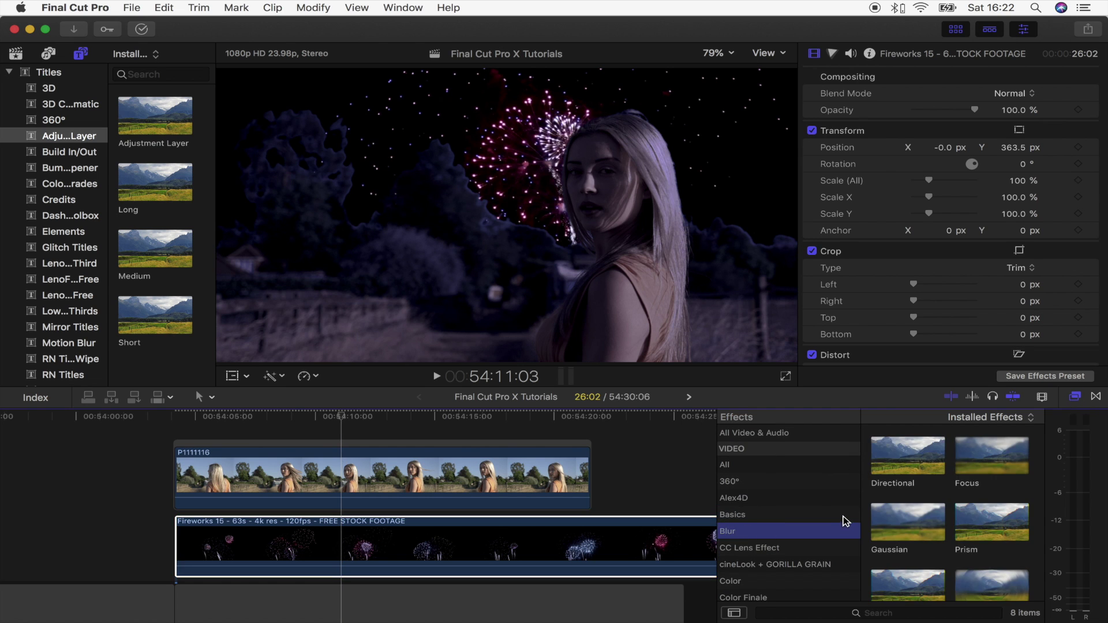
{"action": "scroll", "coordinate": [878, 506], "scroll_direction": "down", "scroll_amount": 1}
{"action": "left_click_drag", "start_coordinate": [896, 509], "coordinate": [367, 542]}
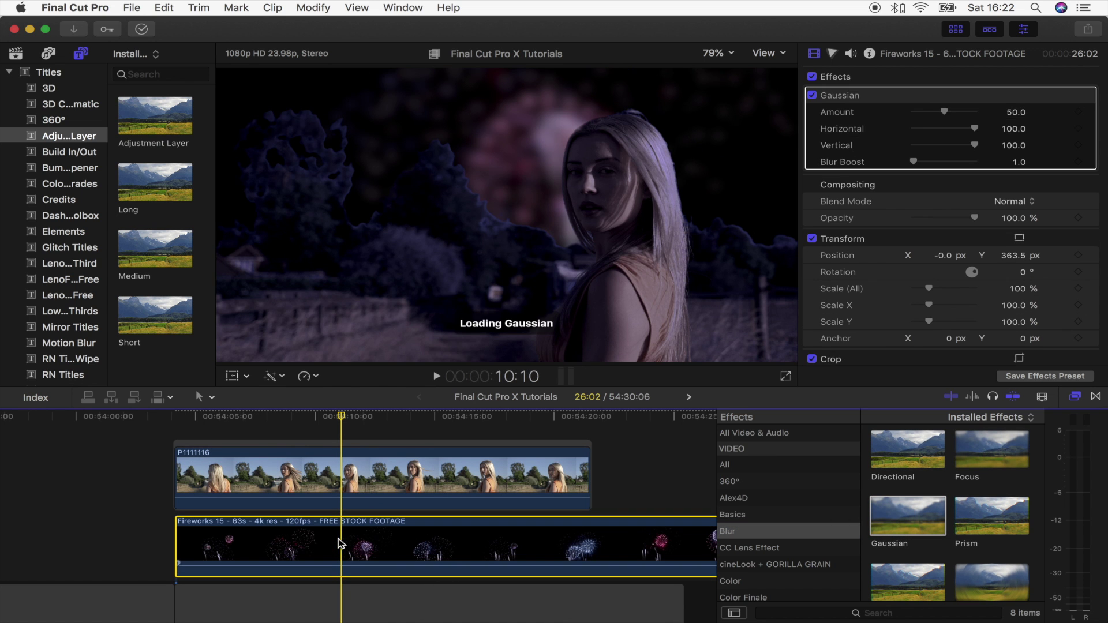
{"action": "mouse_move", "coordinate": [945, 112]}
{"action": "left_mouse_down"}
{"action": "mouse_move", "coordinate": [916, 119]}
{"action": "mouse_move", "coordinate": [923, 113]}
{"action": "left_mouse_up"}
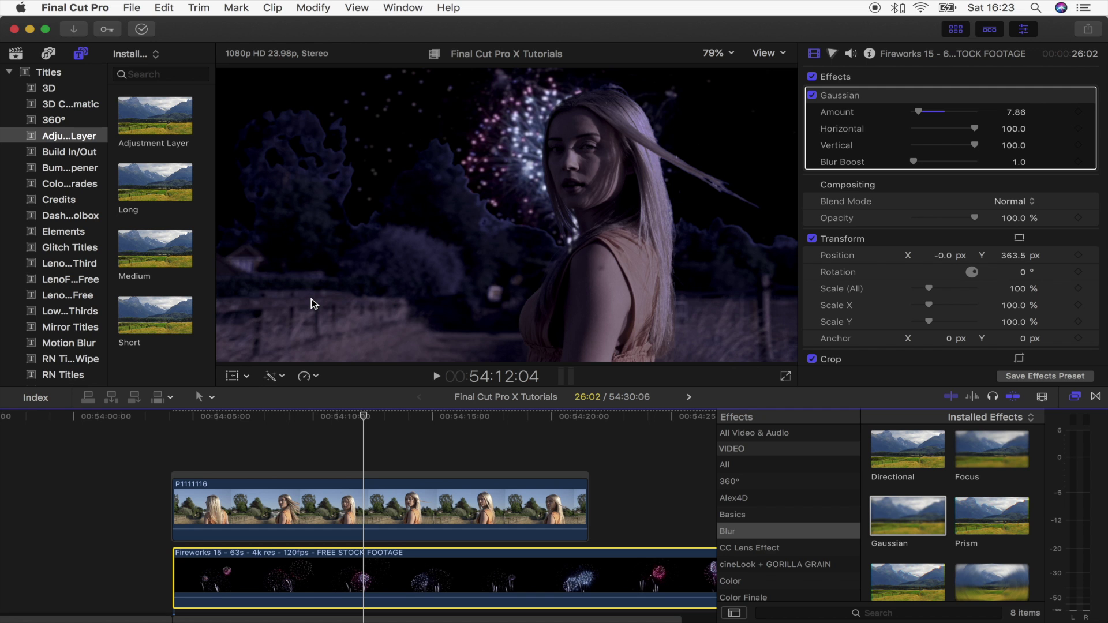
Duplicate P1111116 as a connected copy stacked above the original.
{"action": "left_click", "coordinate": [239, 508]}
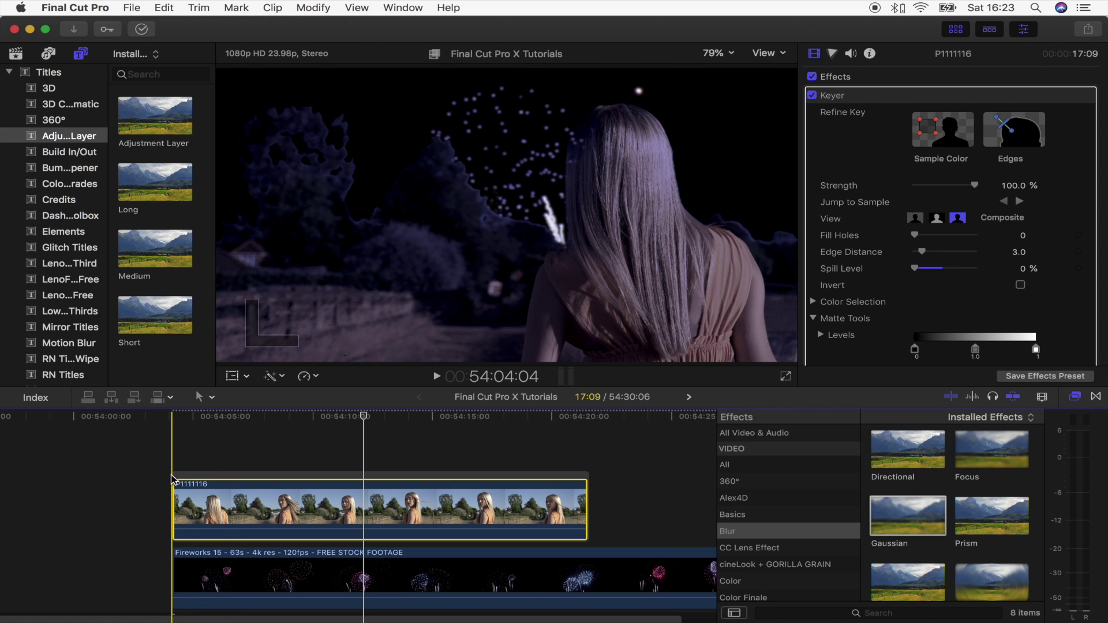
{"action": "key", "text": "alt+v"}
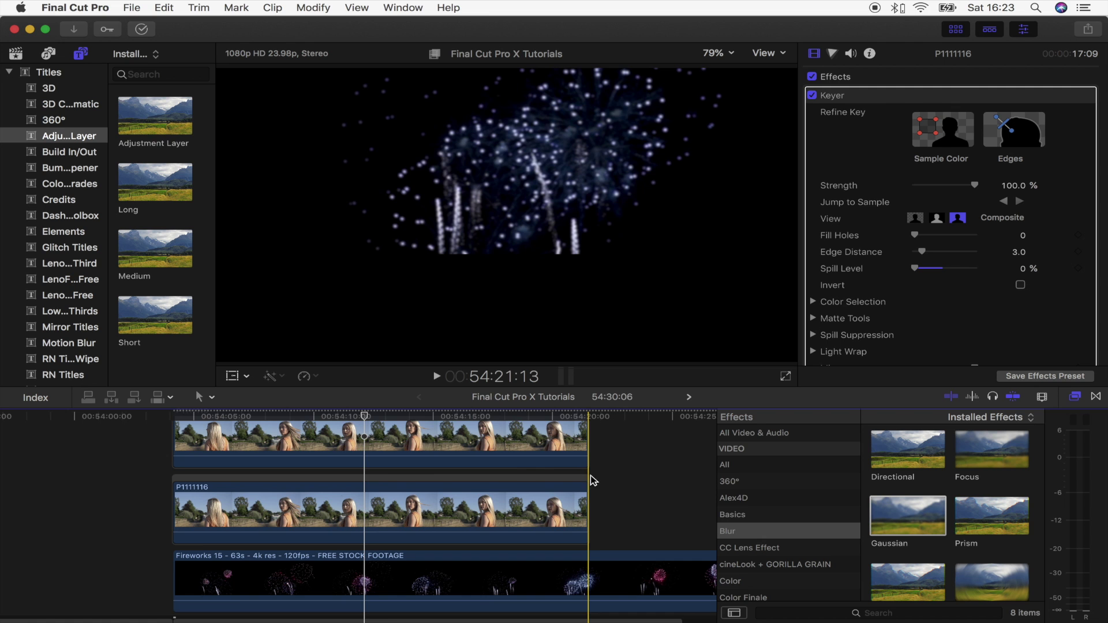
{"action": "scroll", "coordinate": [390, 509], "scroll_direction": "up", "scroll_amount": 3}
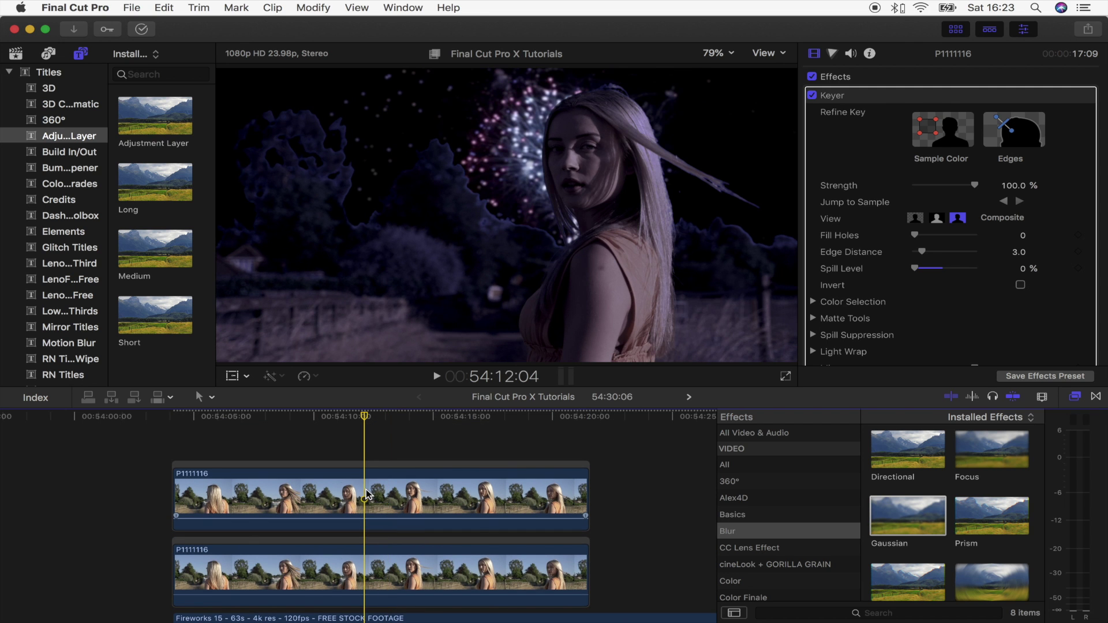
Delete the Keyer effect from the lower P1111116 copy.
{"action": "left_click", "coordinate": [367, 494]}
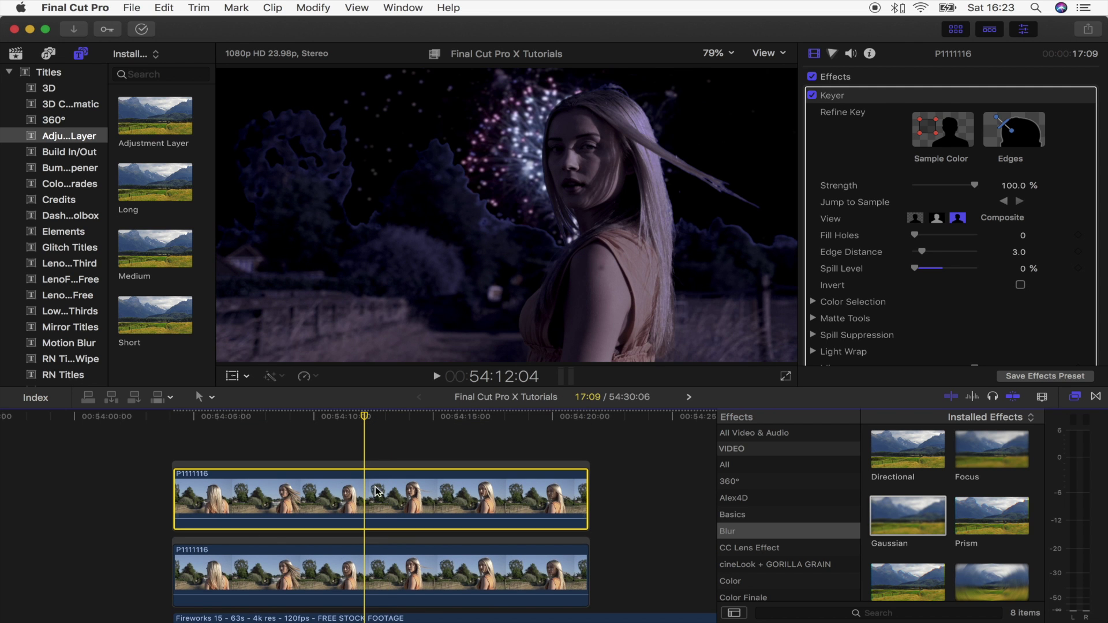
{"action": "scroll", "coordinate": [395, 494], "scroll_direction": "down", "scroll_amount": 2}
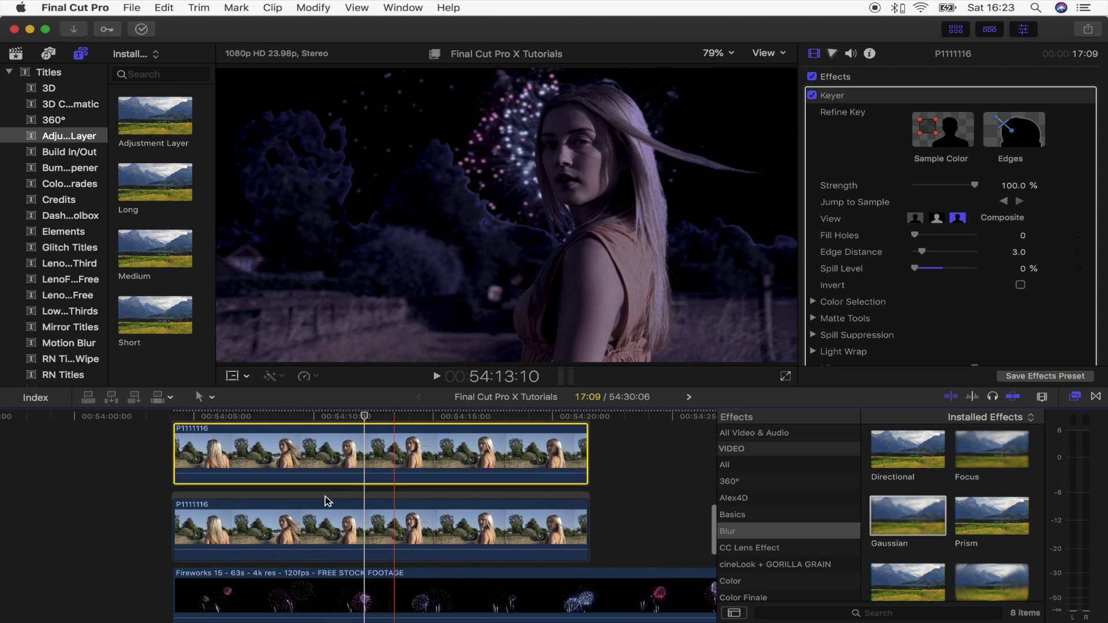
{"action": "left_click", "coordinate": [369, 526]}
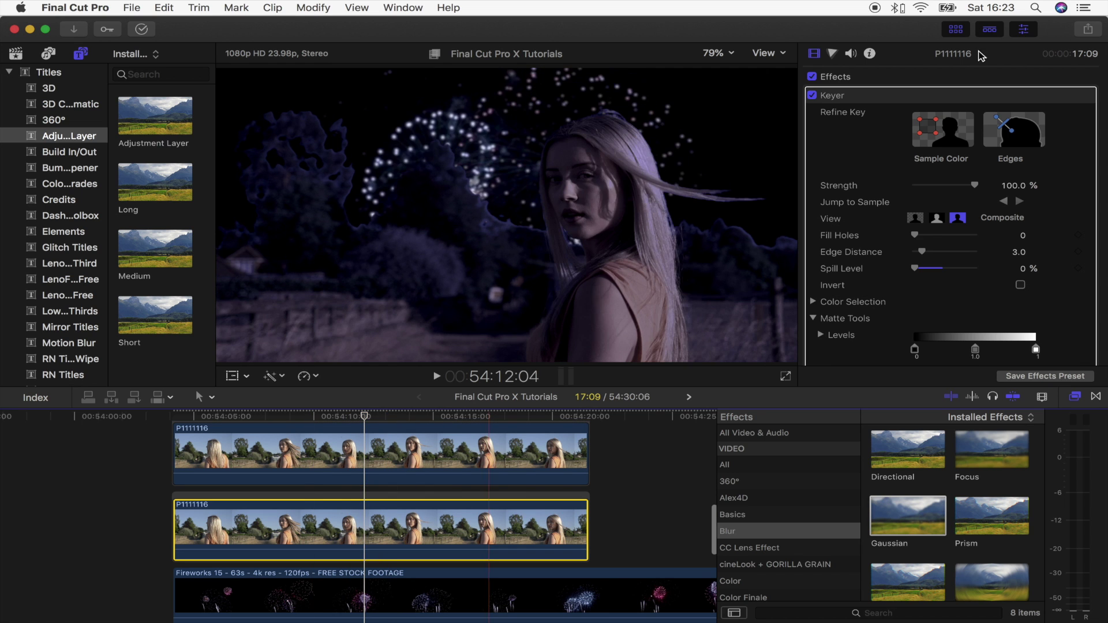
{"action": "left_click", "coordinate": [848, 96]}
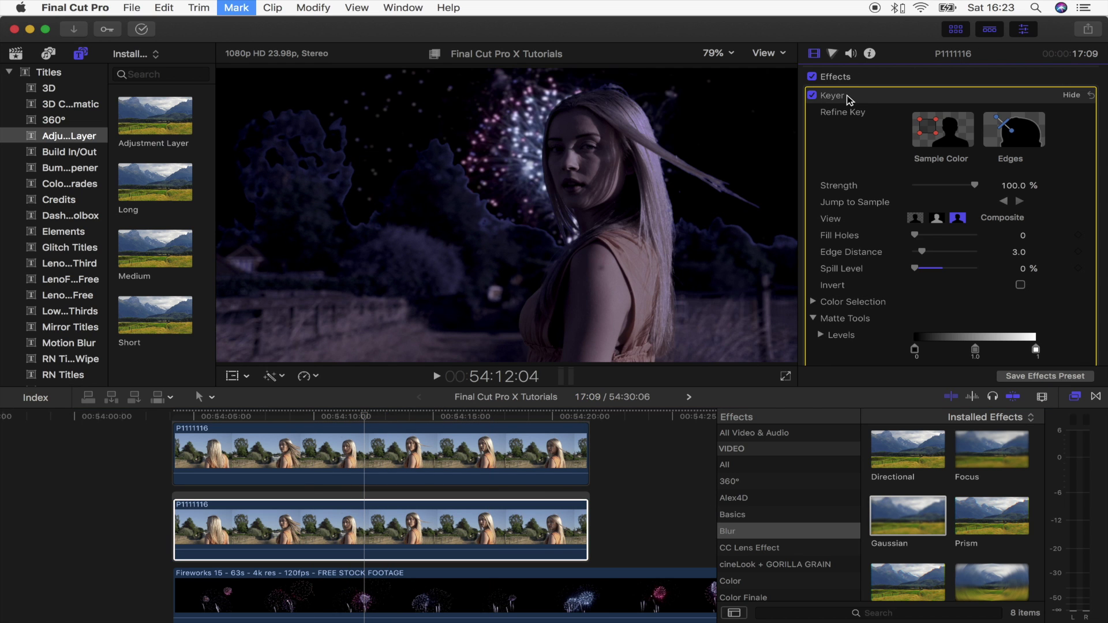
{"action": "key", "text": "Delete"}
Apply a Shape Mask from the Masks effects to the lower P1111116 copy.
{"action": "left_click", "coordinate": [545, 162]}
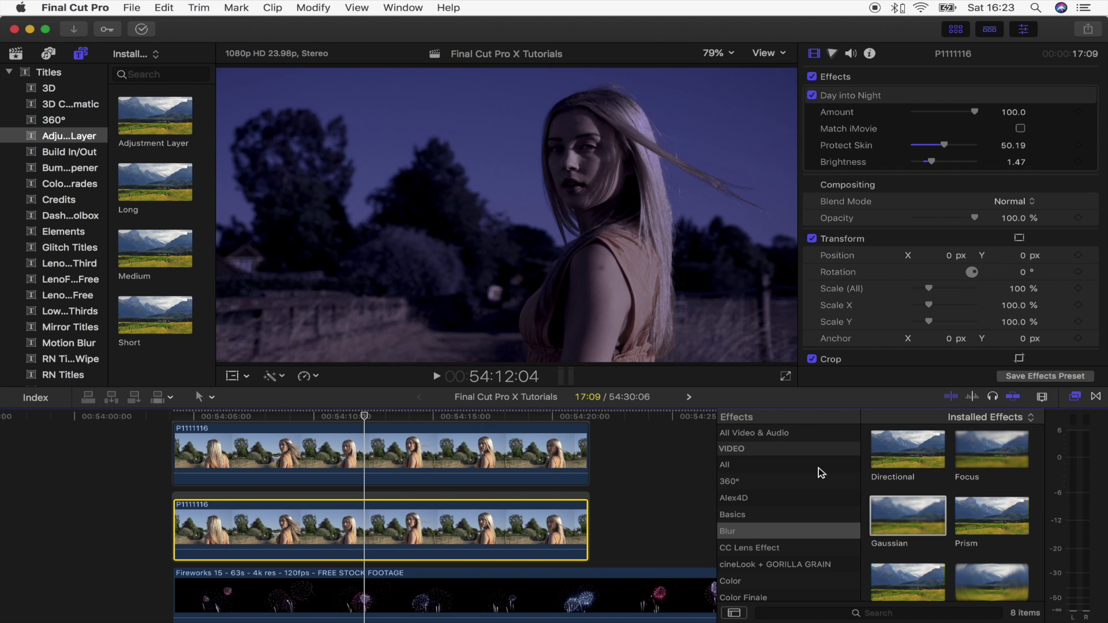
{"action": "scroll", "coordinate": [820, 473], "scroll_direction": "down", "scroll_amount": 5}
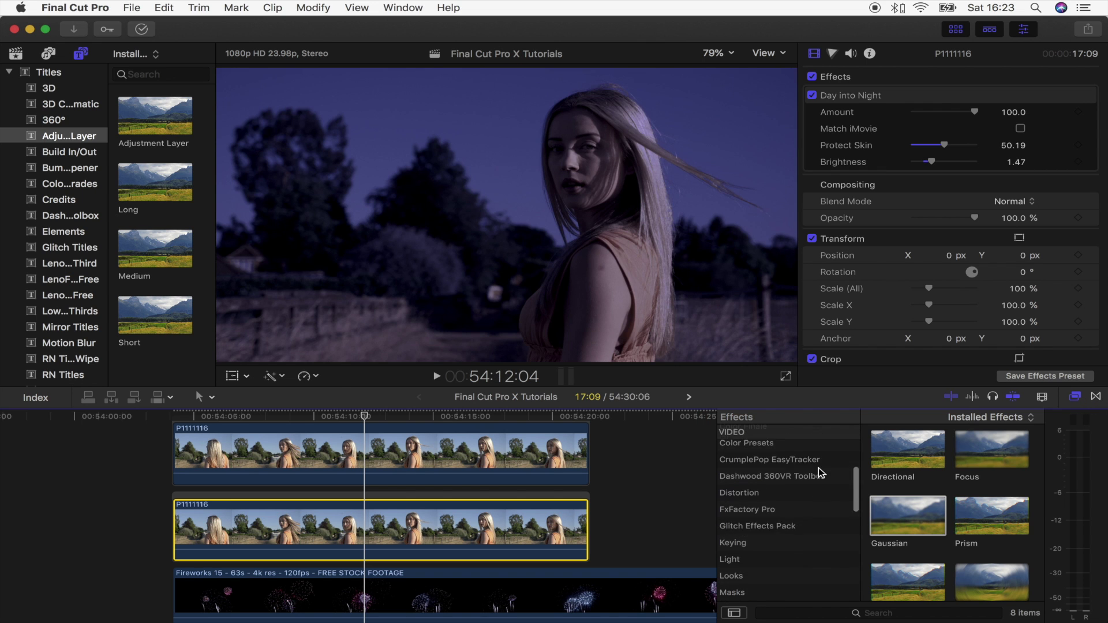
{"action": "left_click", "coordinate": [750, 553]}
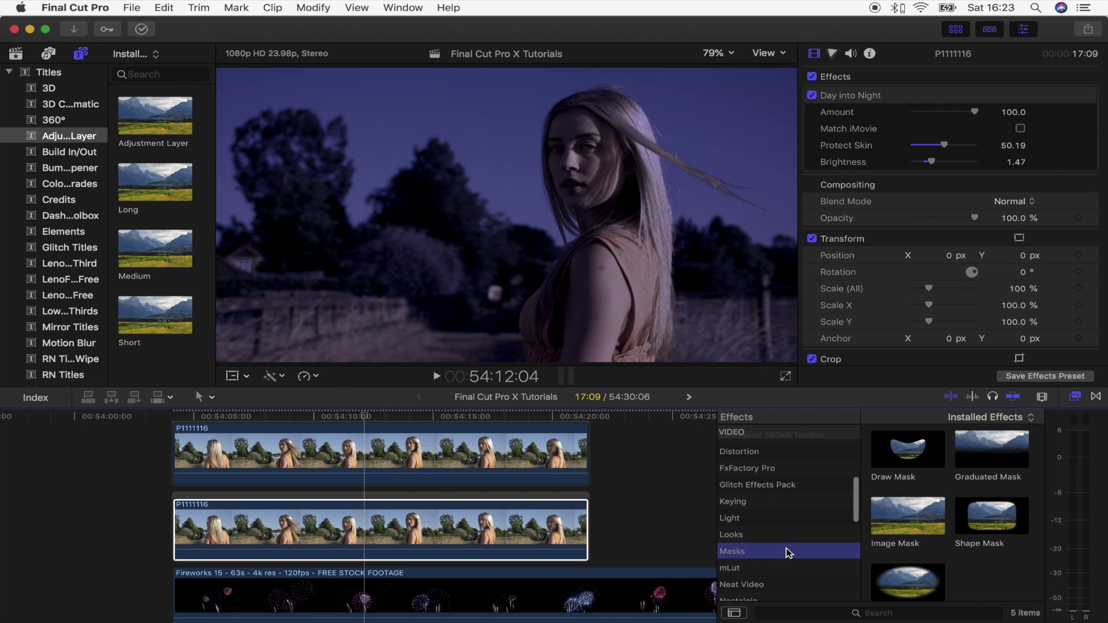
{"action": "left_click_drag", "start_coordinate": [985, 523], "coordinate": [318, 524]}
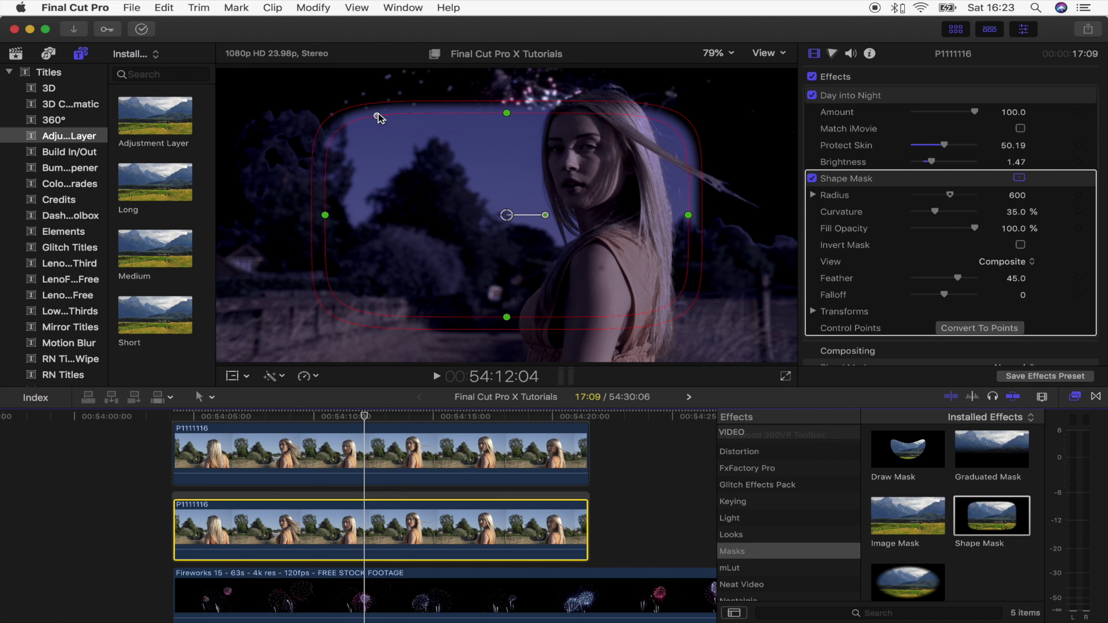
Square the mask, widen Radius to 1186.57, raise Feather to 859.2, move it lower, and preview.
{"action": "left_click_drag", "start_coordinate": [378, 118], "coordinate": [323, 163]}
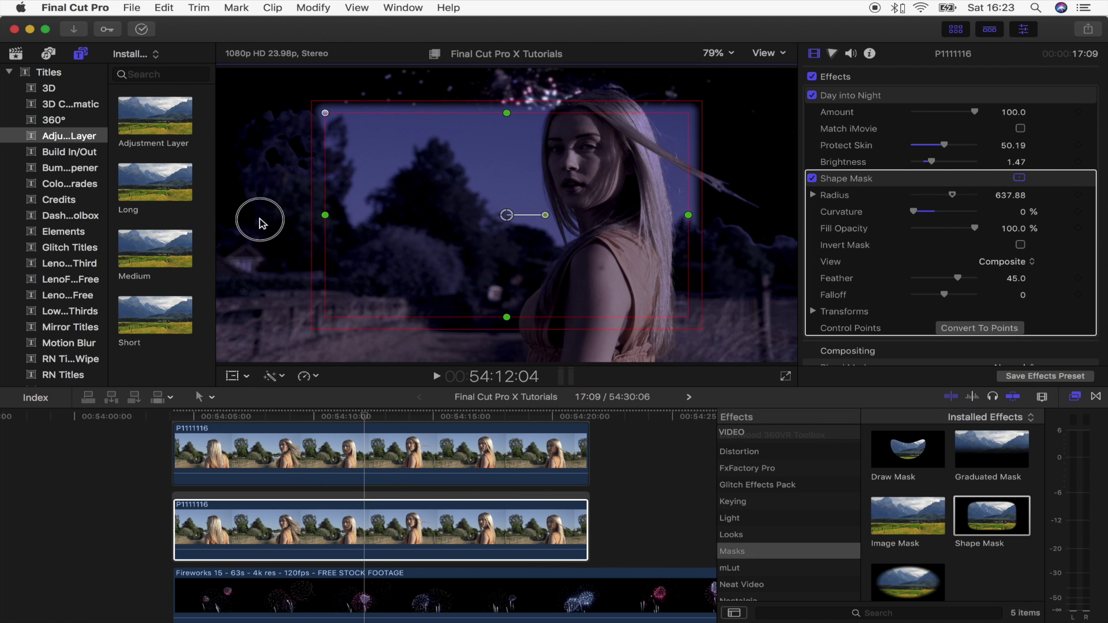
{"action": "left_click_drag", "start_coordinate": [261, 222], "coordinate": [159, 218]}
{"action": "left_click_drag", "start_coordinate": [547, 199], "coordinate": [551, 86]}
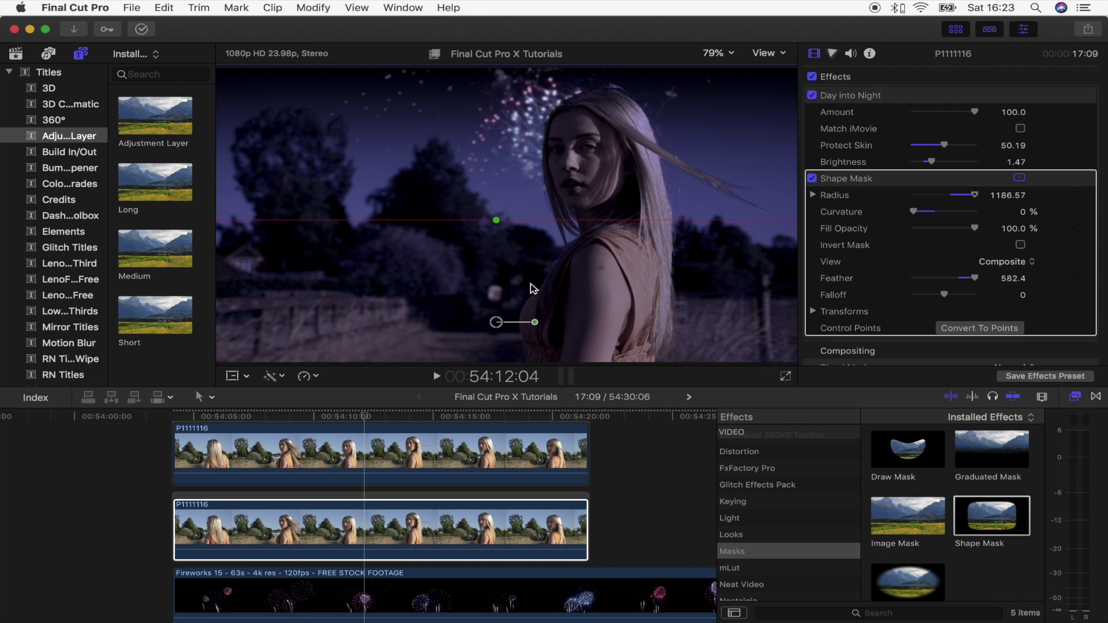
{"action": "mouse_move", "coordinate": [533, 310]}
{"action": "left_mouse_down"}
{"action": "mouse_move", "coordinate": [524, 317]}
{"action": "mouse_move", "coordinate": [534, 314]}
{"action": "left_mouse_up"}
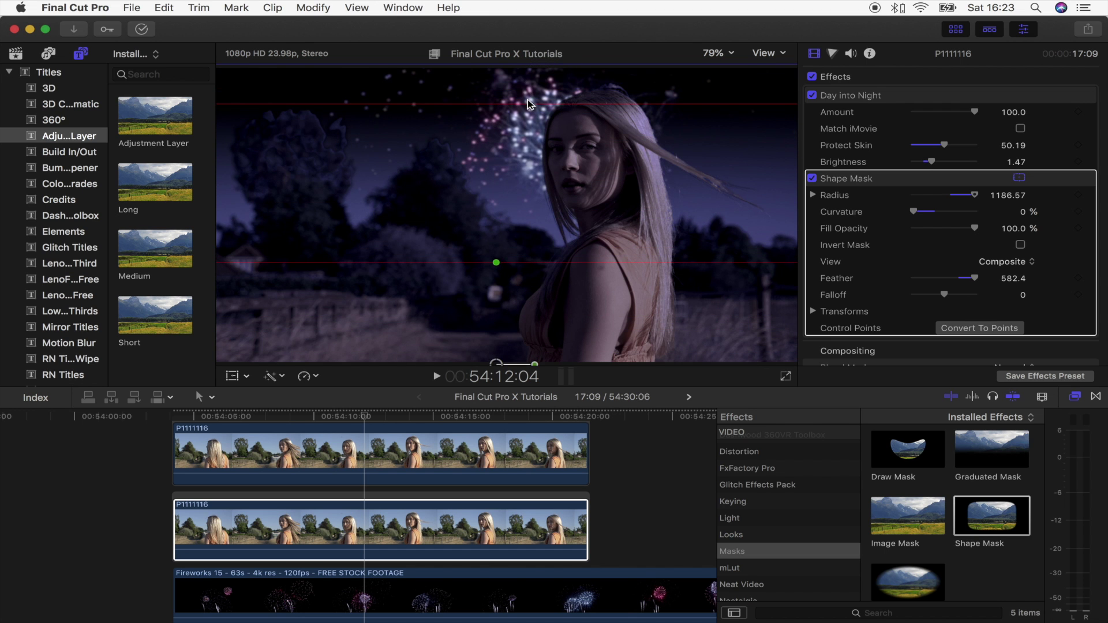
{"action": "left_click_drag", "start_coordinate": [529, 104], "coordinate": [532, 30]}
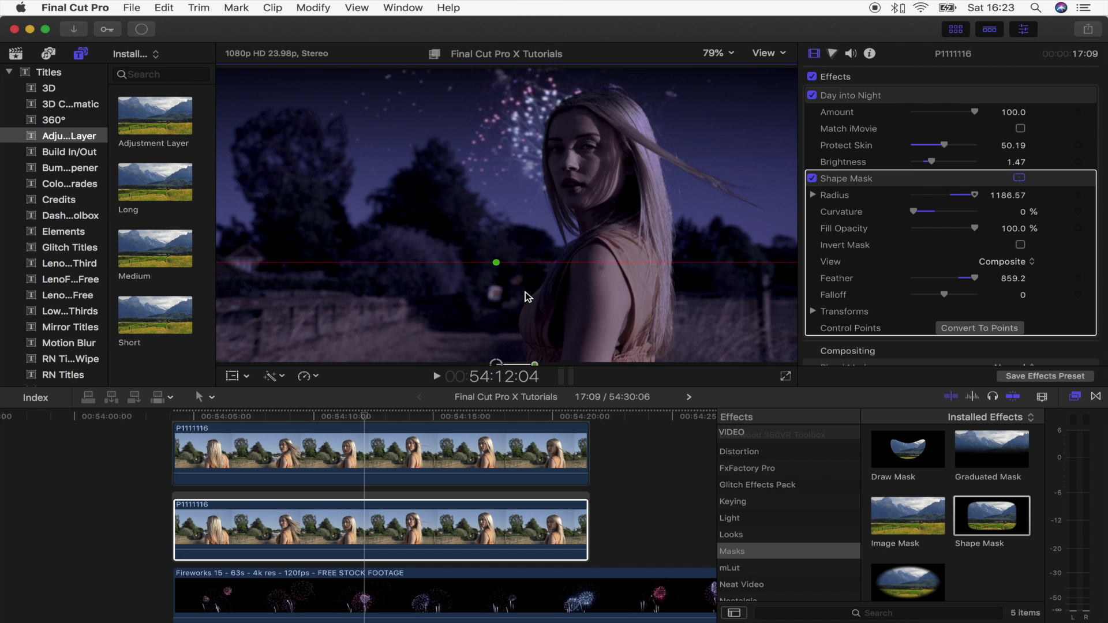
{"action": "left_click_drag", "start_coordinate": [526, 282], "coordinate": [526, 307]}
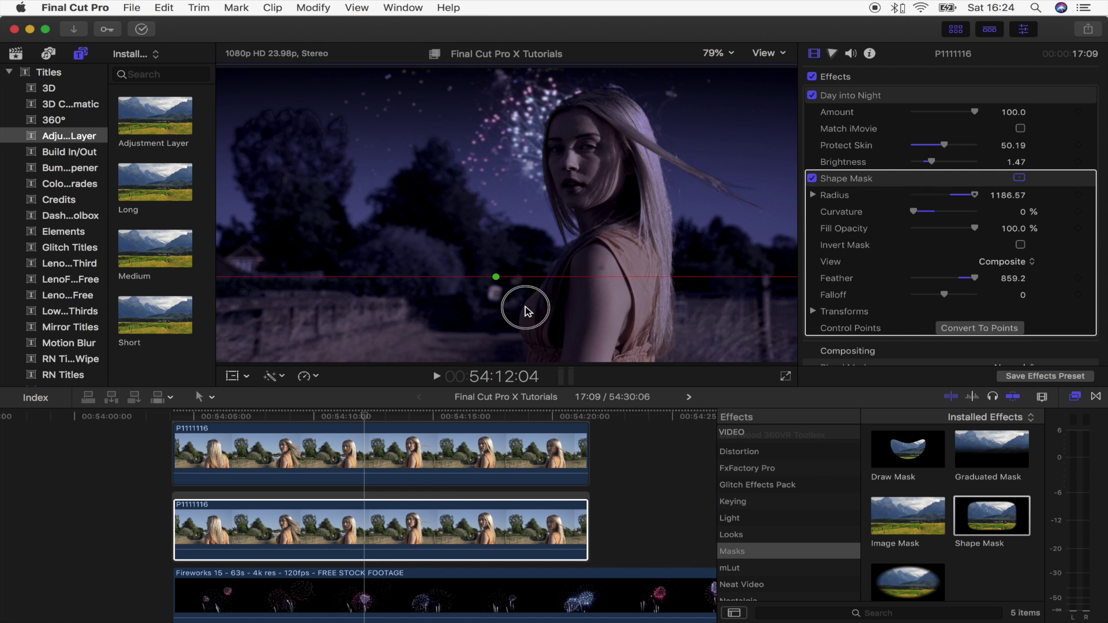
{"action": "key", "text": "space"}
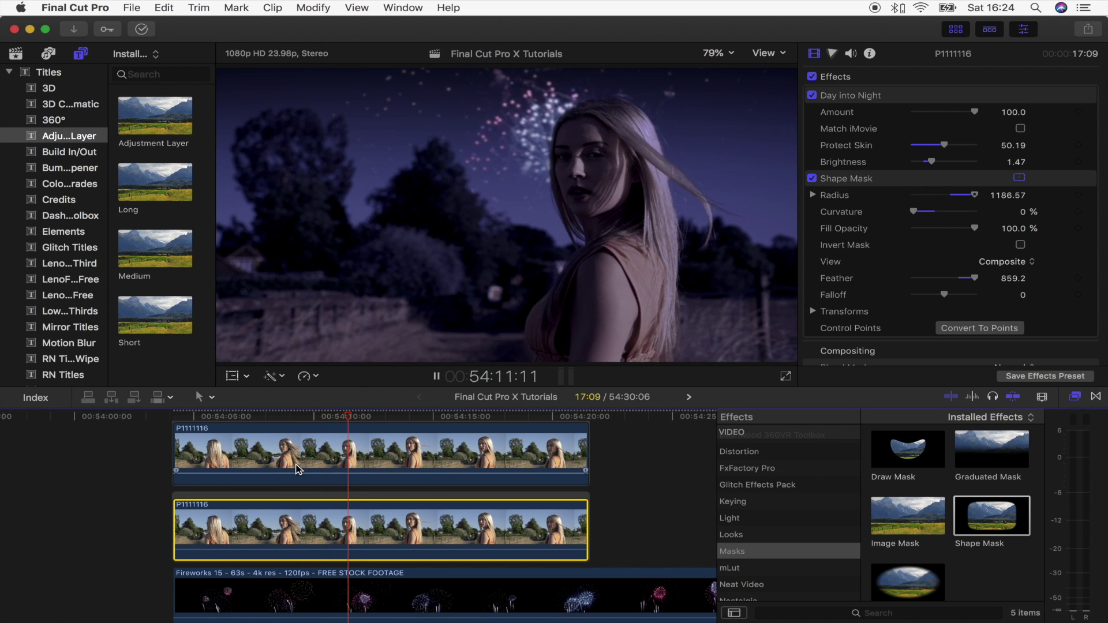
Move the Fireworks clip into the lane below the first P1111116 clip.
{"action": "key", "text": "space"}
{"action": "scroll", "coordinate": [311, 473], "scroll_direction": "up", "scroll_amount": 2}
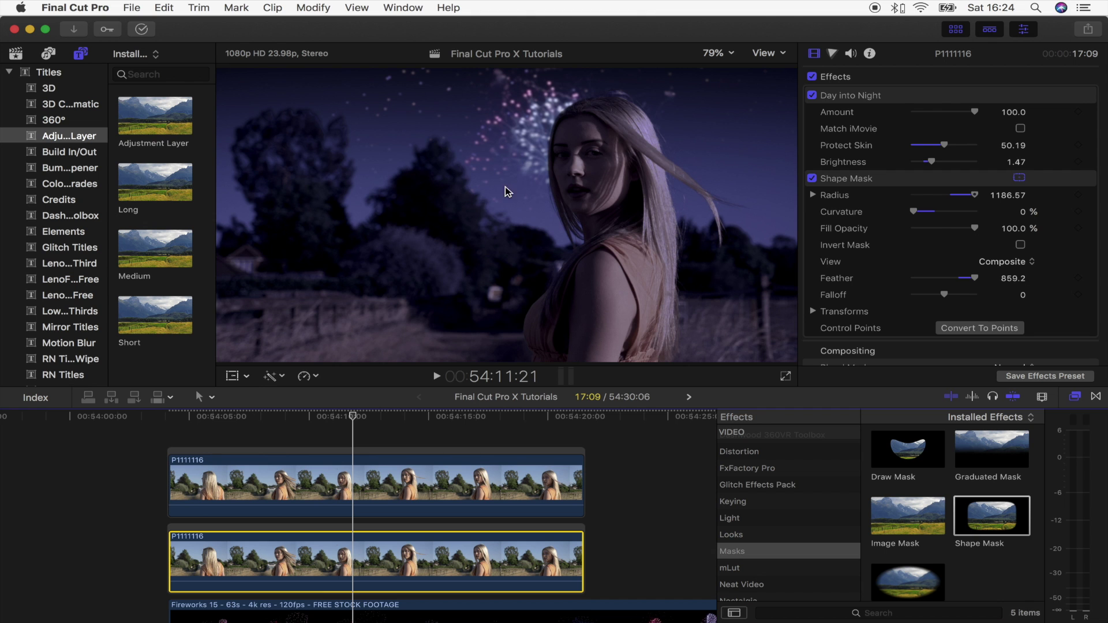
{"action": "scroll", "coordinate": [337, 448], "scroll_direction": "down", "scroll_amount": 3}
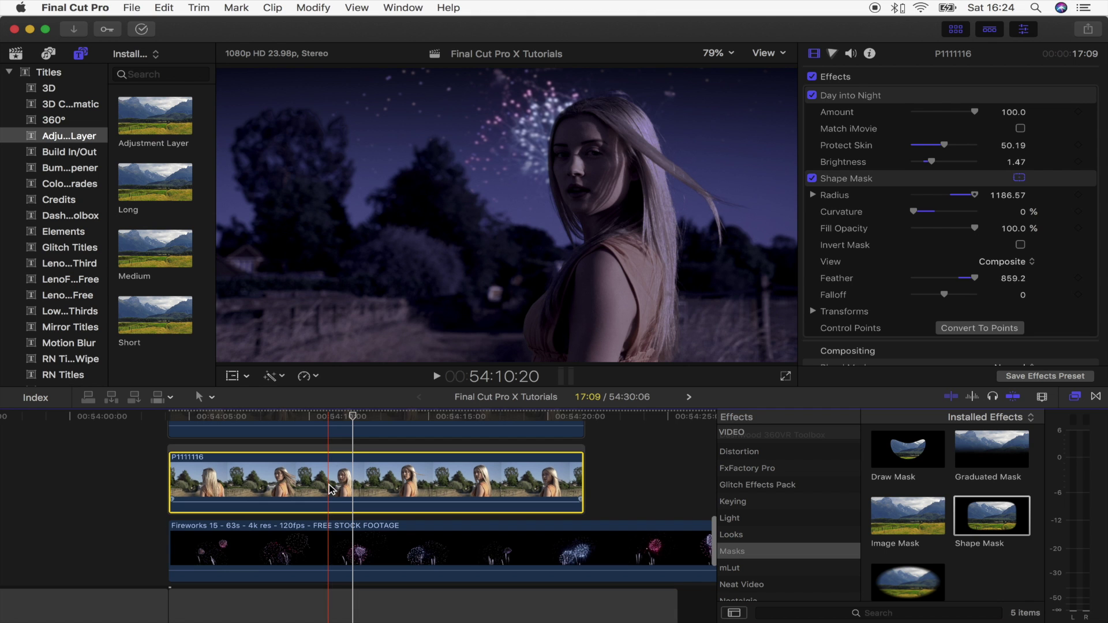
{"action": "left_click", "coordinate": [338, 550]}
{"action": "key", "text": "super+z"}
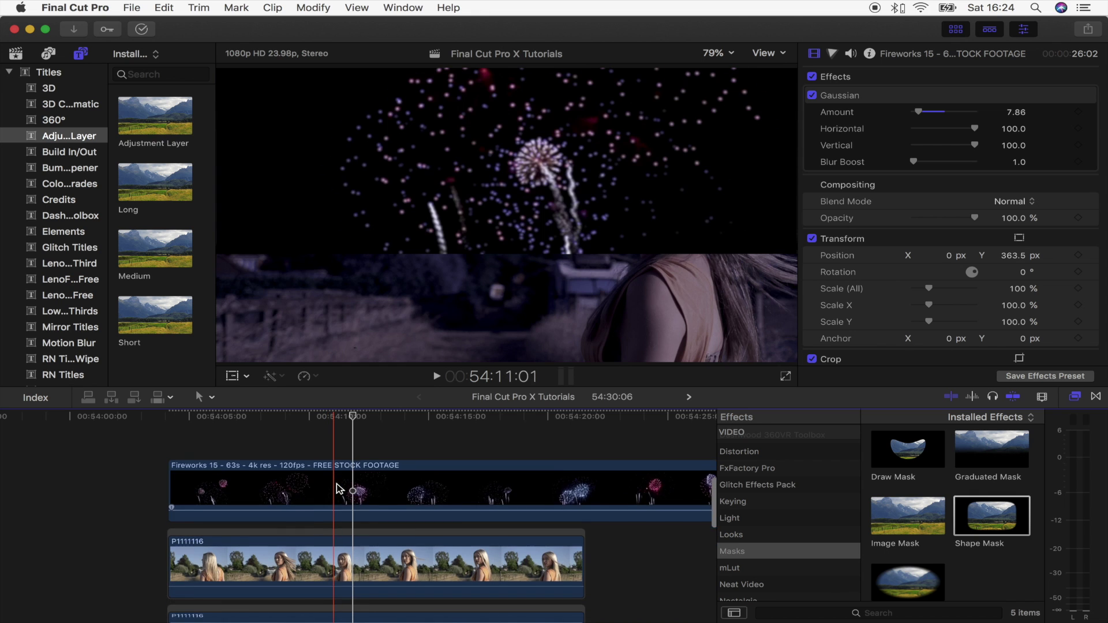
{"action": "left_click", "coordinate": [314, 489]}
{"action": "left_click_drag", "start_coordinate": [313, 489], "coordinate": [309, 537]}
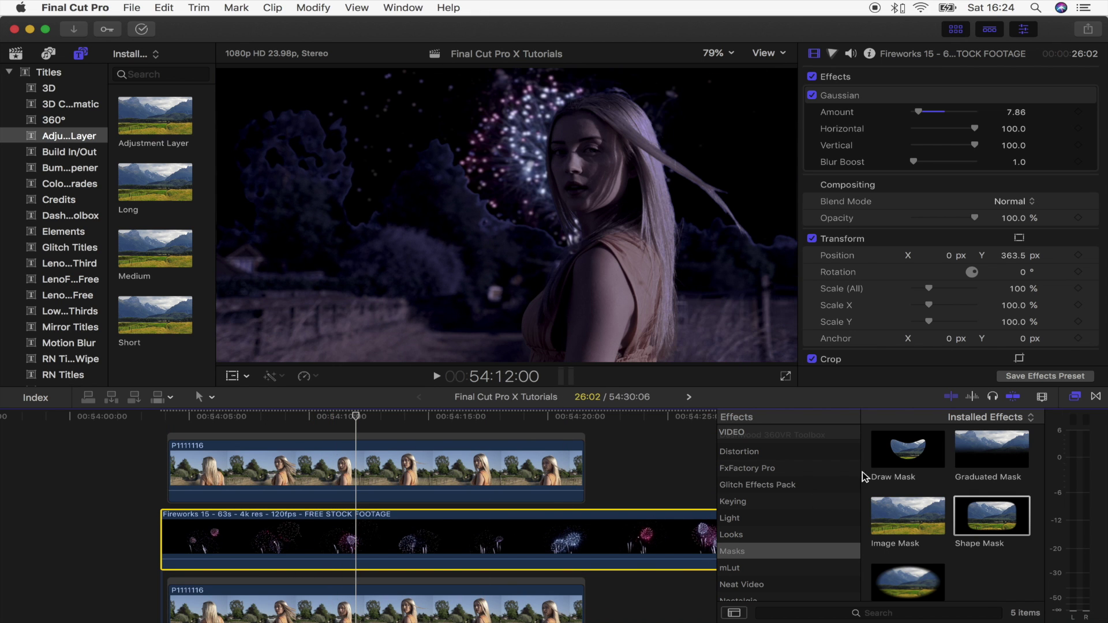
Apply Luma Keyer to the Fireworks clip, align it with P1111116, and toggle it to compare.
{"action": "left_click", "coordinate": [740, 503]}
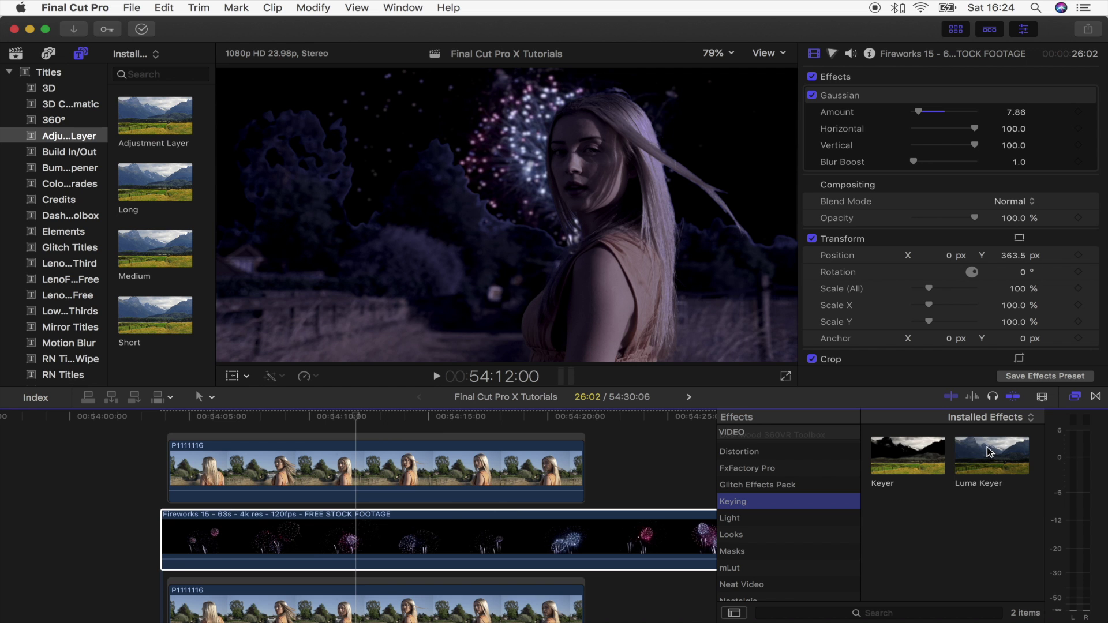
{"action": "left_click_drag", "start_coordinate": [991, 452], "coordinate": [322, 532]}
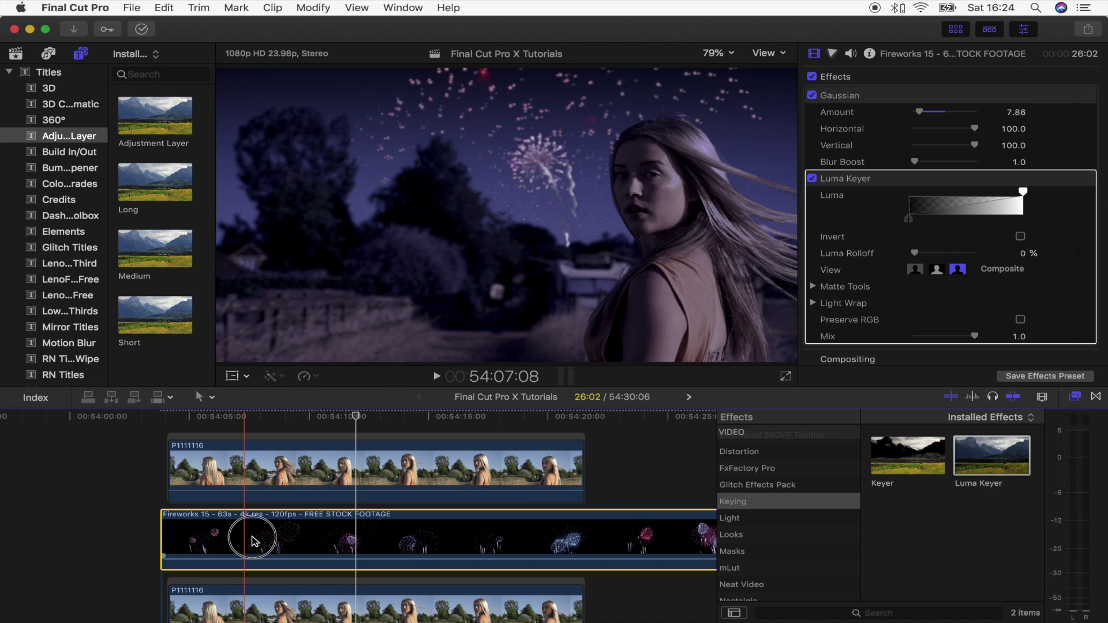
{"action": "left_click_drag", "start_coordinate": [251, 541], "coordinate": [259, 541]}
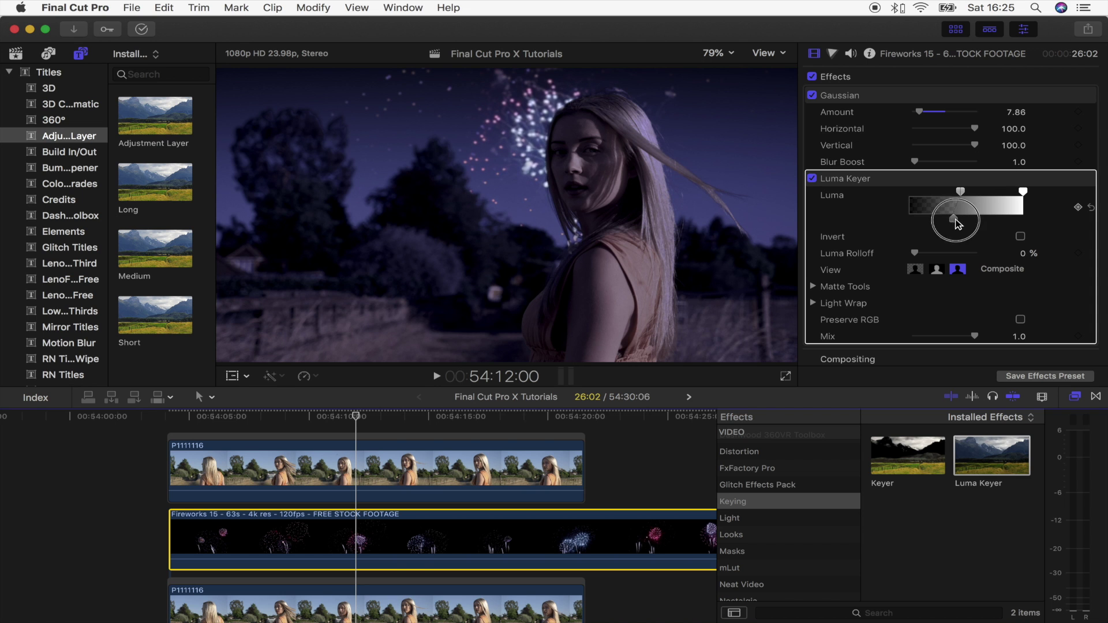
{"action": "left_click", "coordinate": [320, 416]}
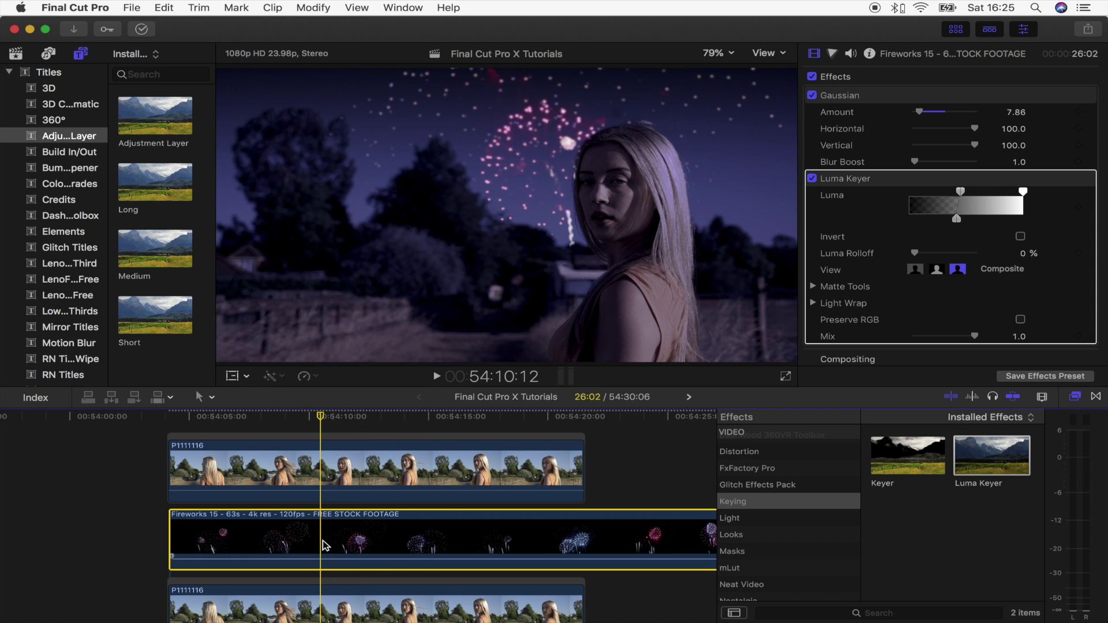
{"action": "key", "text": "v"}
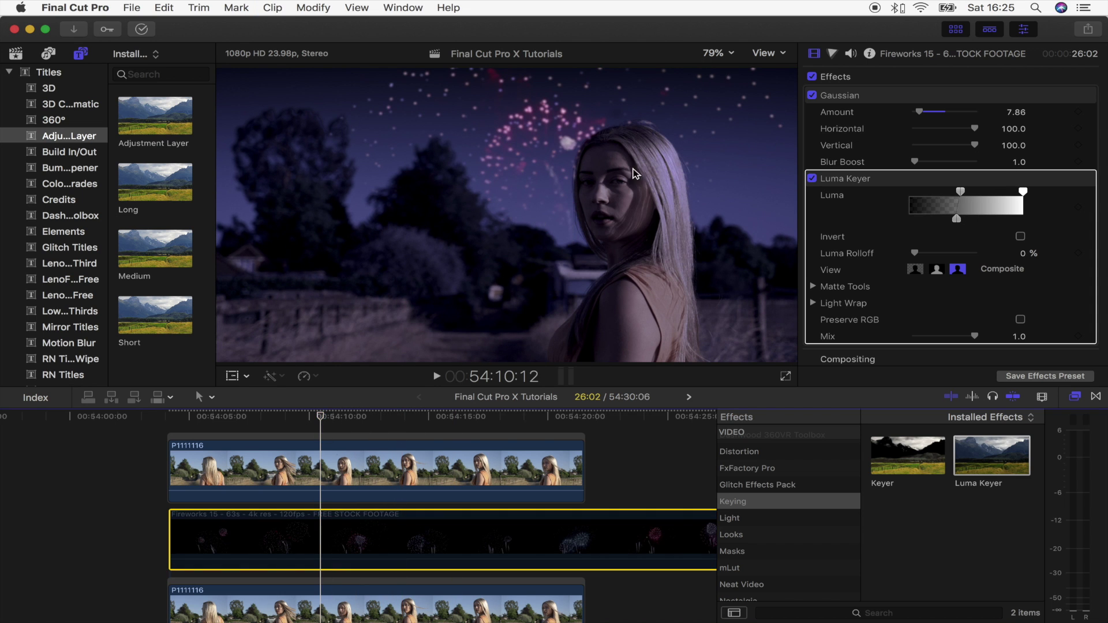
{"action": "key", "text": "v"}
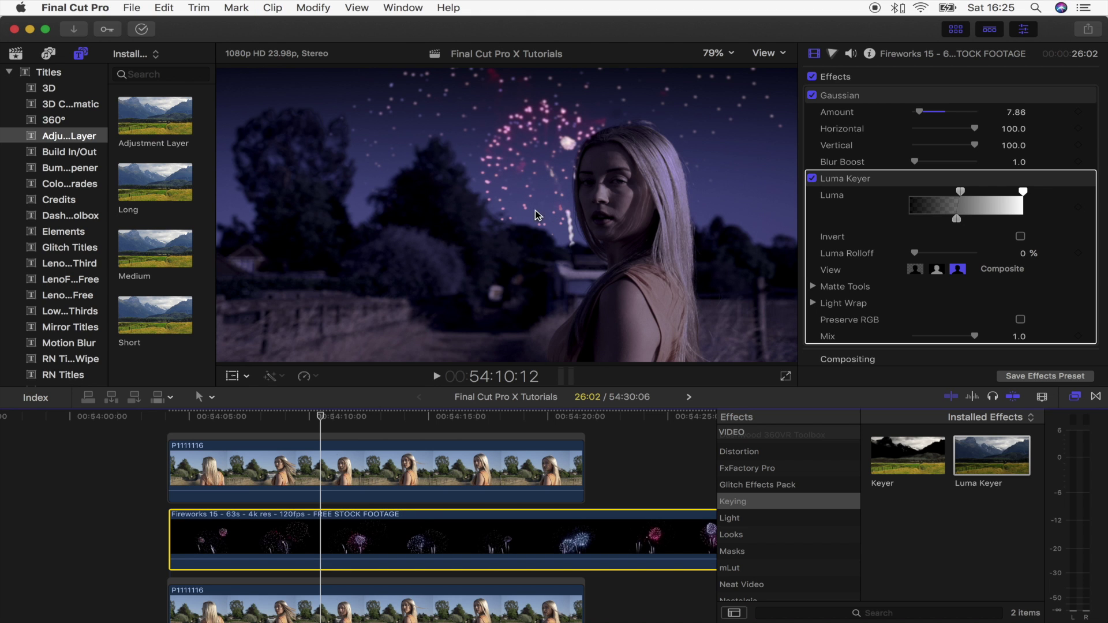
{"action": "key", "text": "v"}
{"action": "key", "text": "v"}
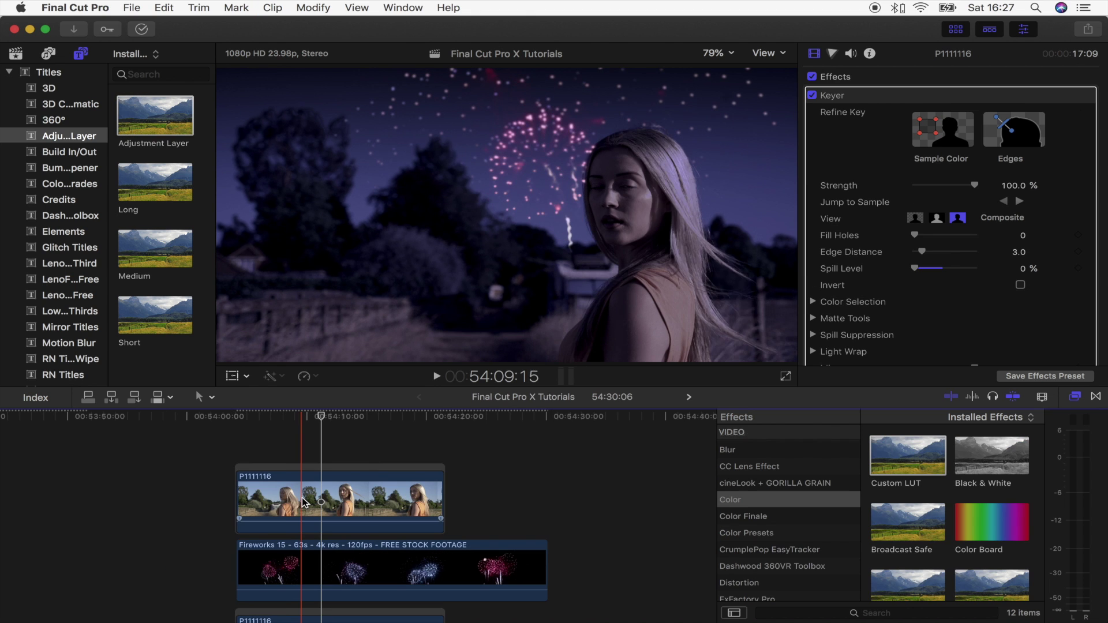
Paste a P1111116 copy on top and remove its Keyer and Day into Night effects.
{"action": "left_click", "coordinate": [270, 484]}
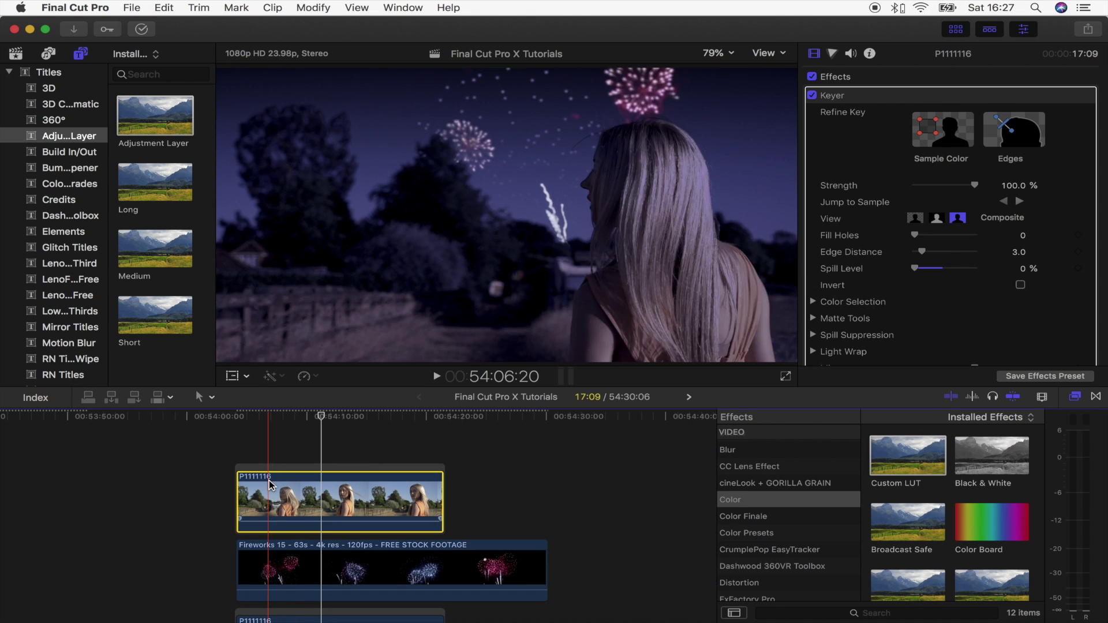
{"action": "key", "text": "alt+v"}
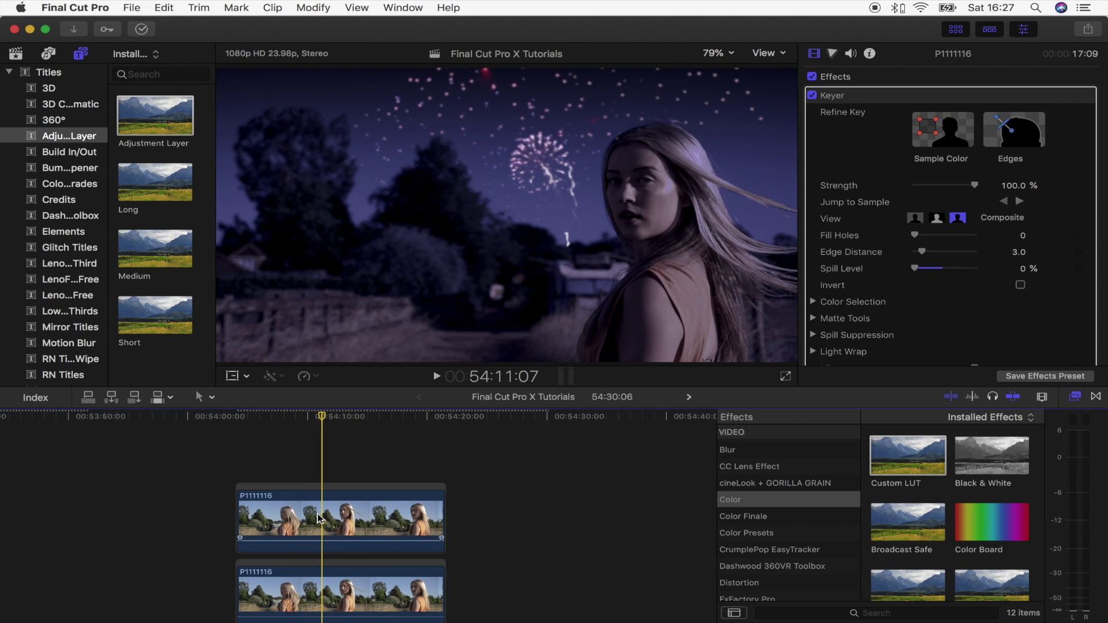
{"action": "left_click", "coordinate": [334, 523]}
{"action": "left_click", "coordinate": [848, 96]}
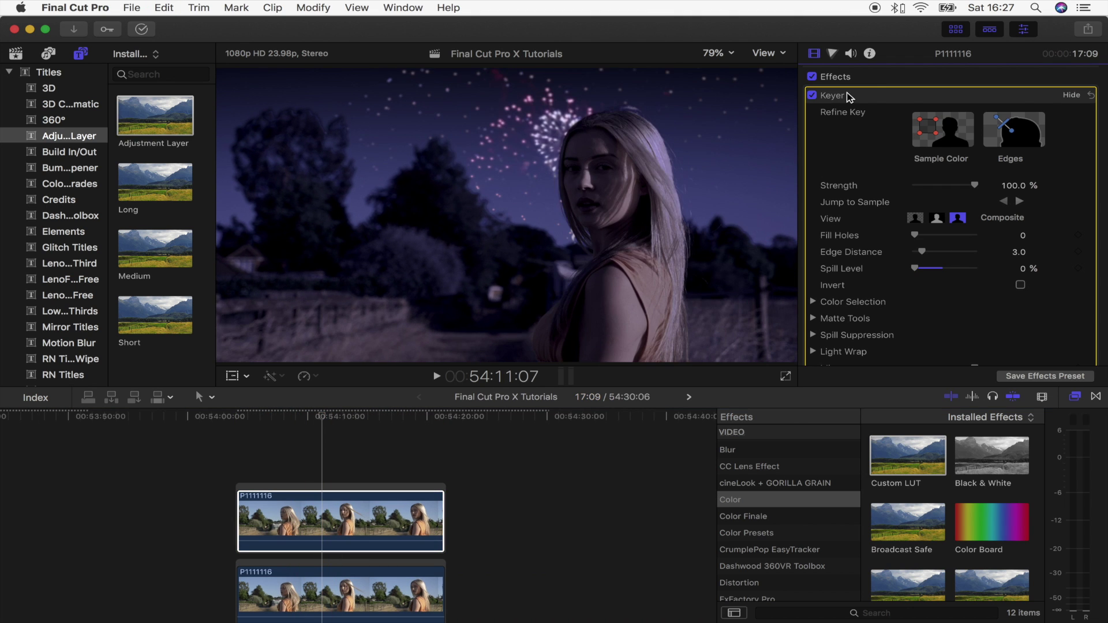
{"action": "key", "text": "Delete"}
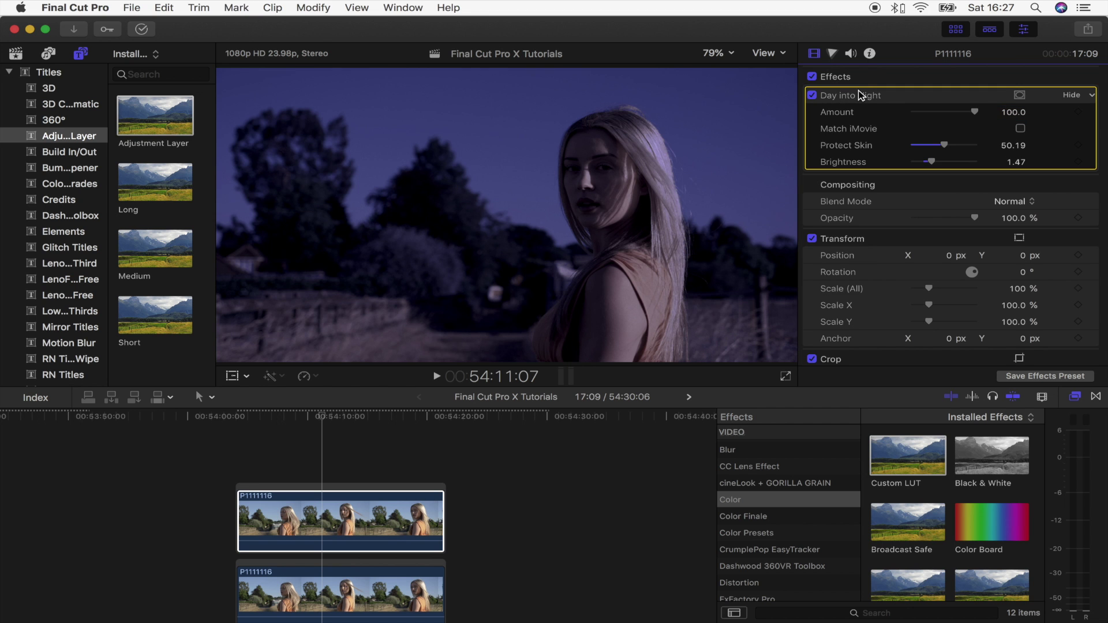
{"action": "key", "text": "Delete"}
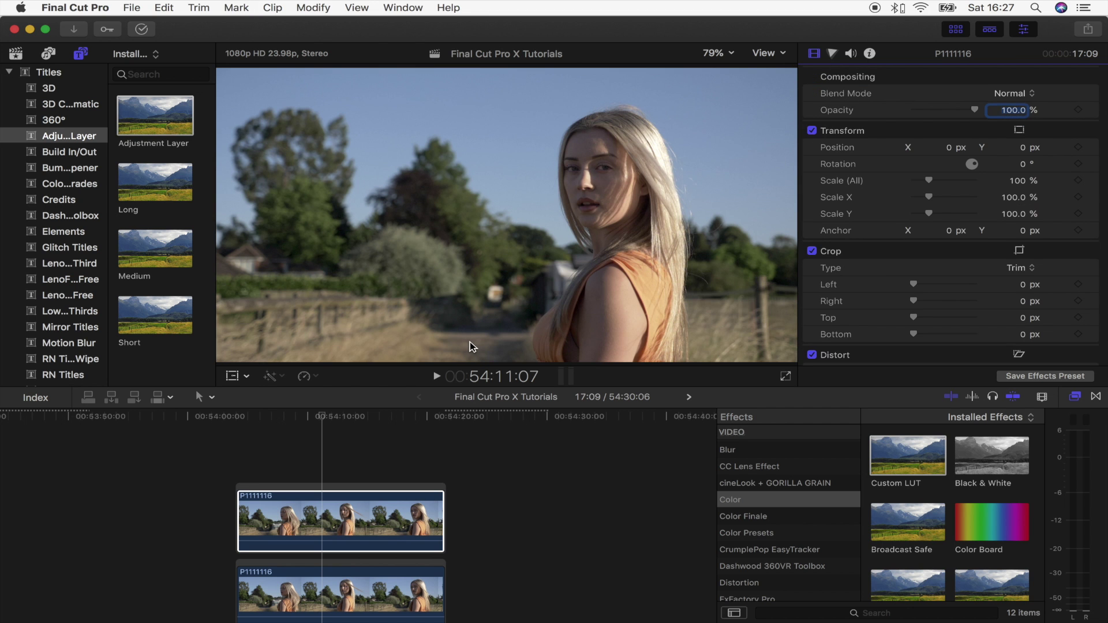
Keyframe the copy's Opacity from 100% at 54:07:07 down to 0%, then play back the dissolve.
{"action": "left_click_drag", "start_coordinate": [317, 414], "coordinate": [276, 423]}
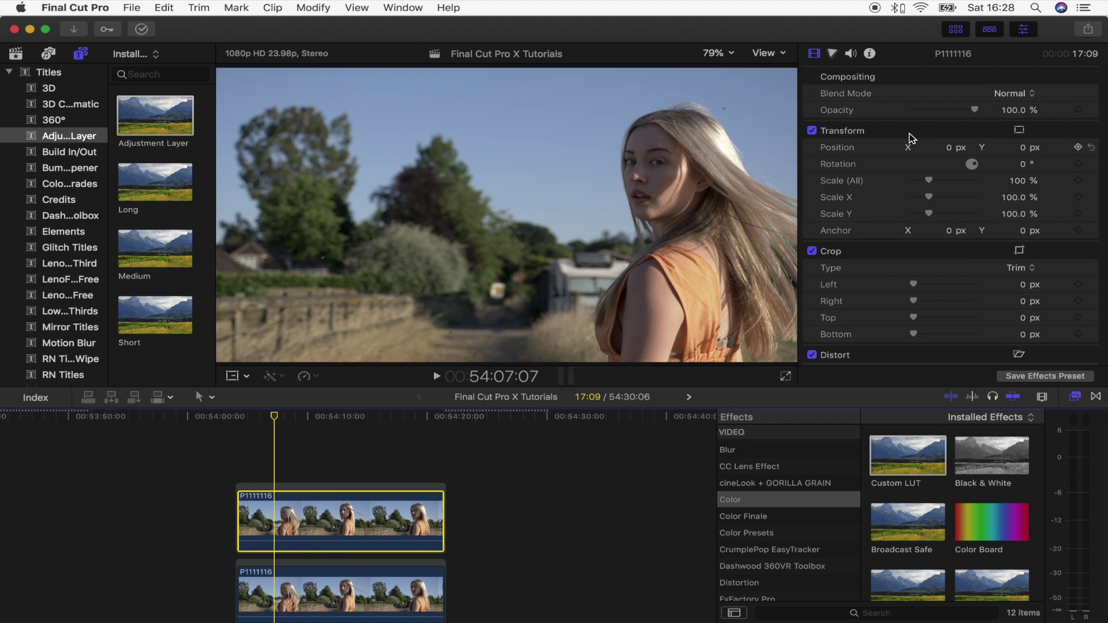
{"action": "left_click", "coordinate": [1090, 111]}
{"action": "key", "text": "space"}
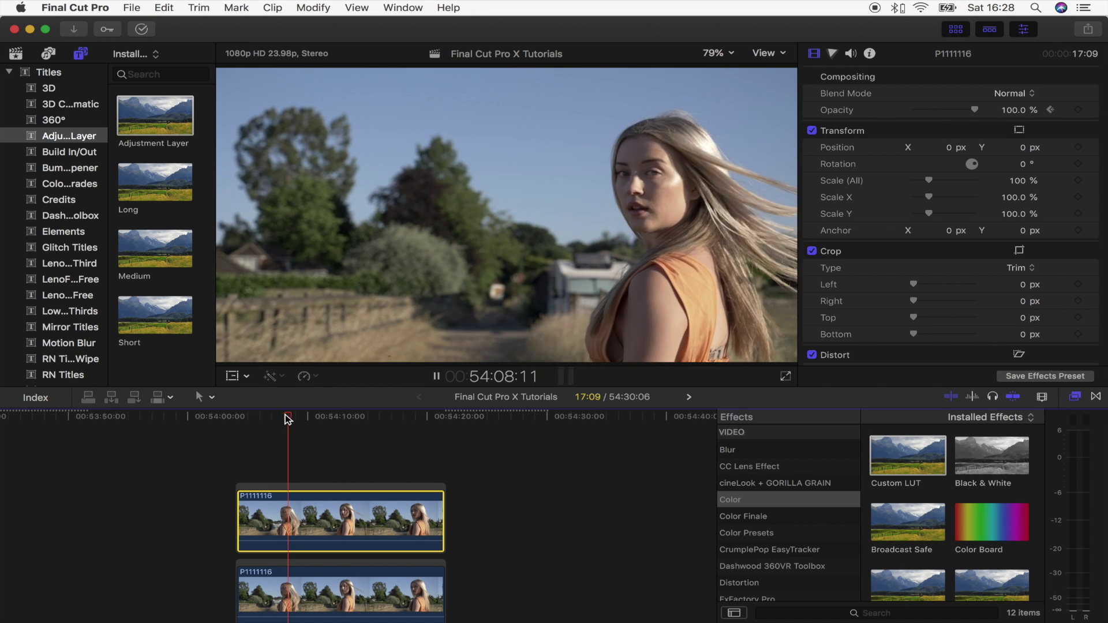
{"action": "key", "text": "space"}
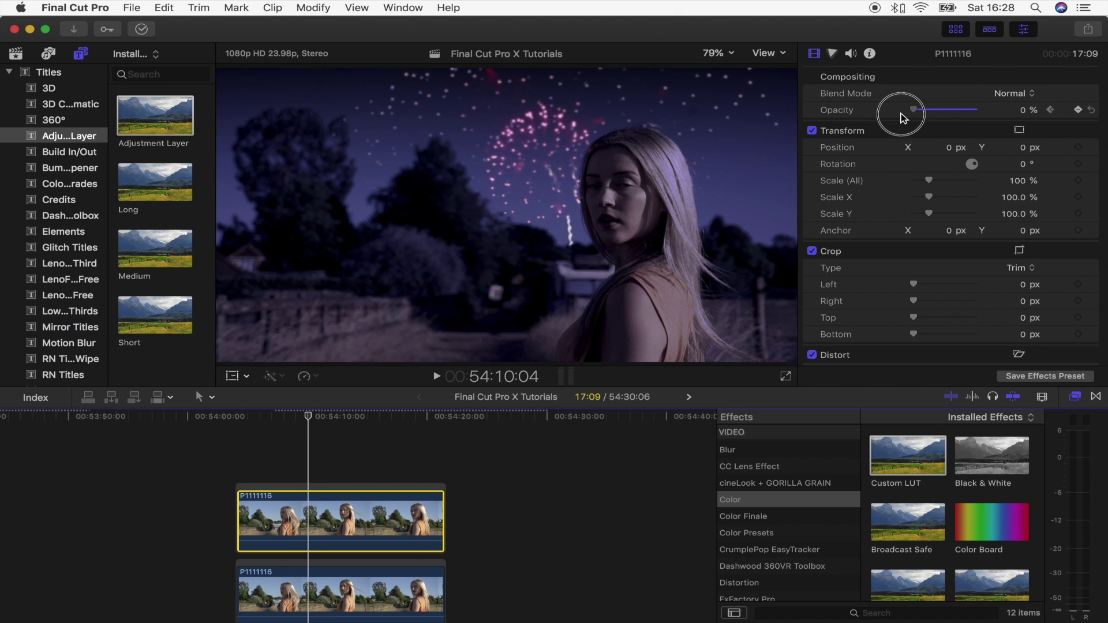
{"action": "left_click", "coordinate": [250, 418]}
{"action": "key", "text": "space"}
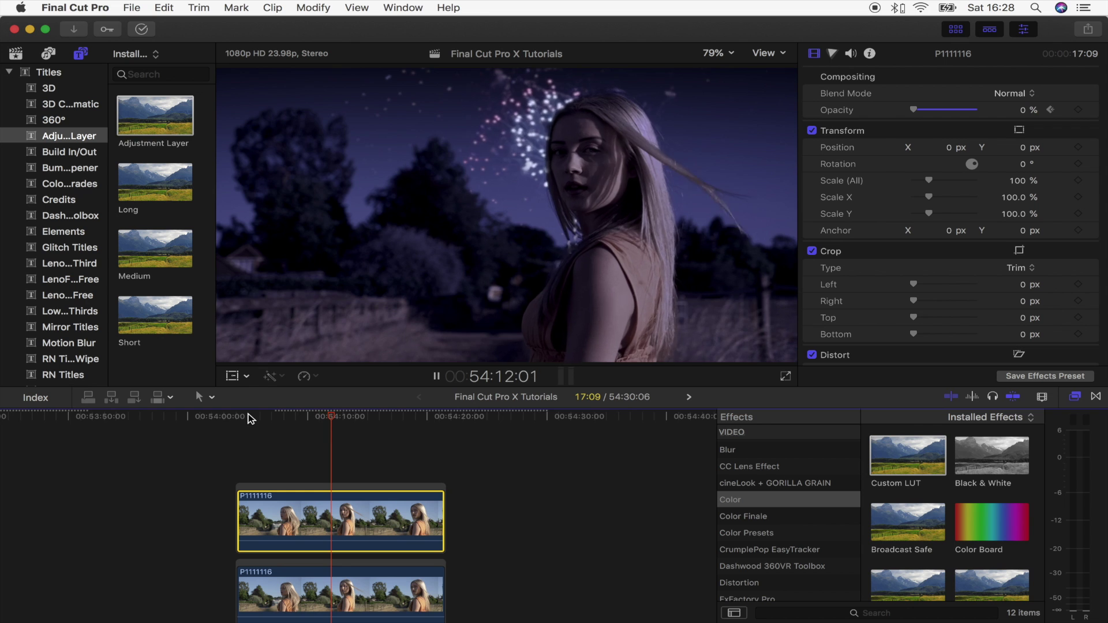
{"action": "left_click", "coordinate": [336, 417]}
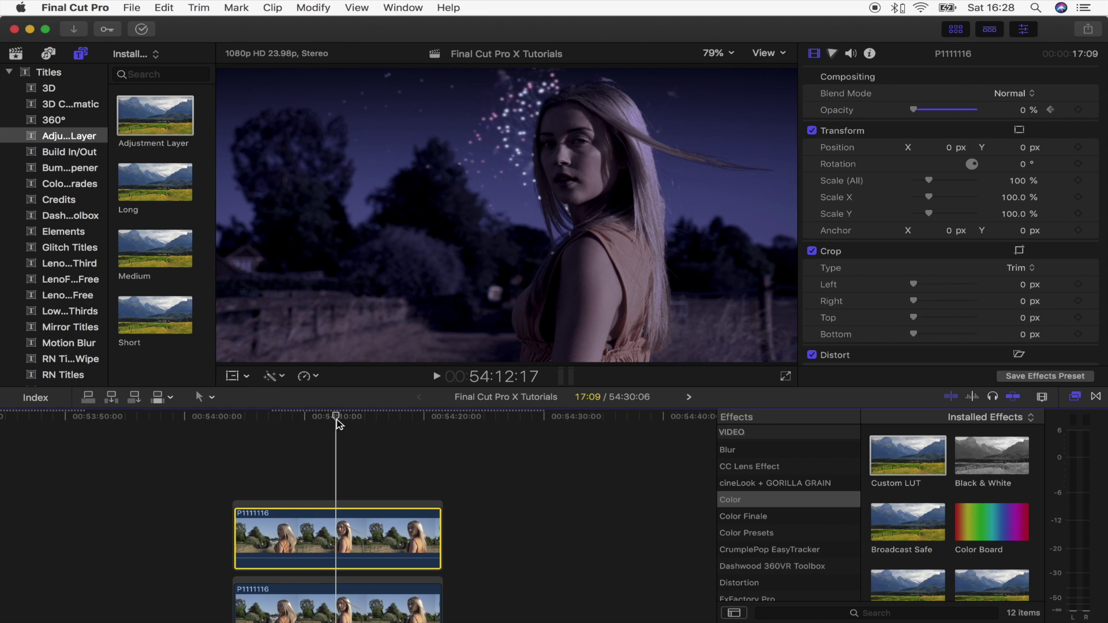
{"action": "key", "text": "super+minus"}
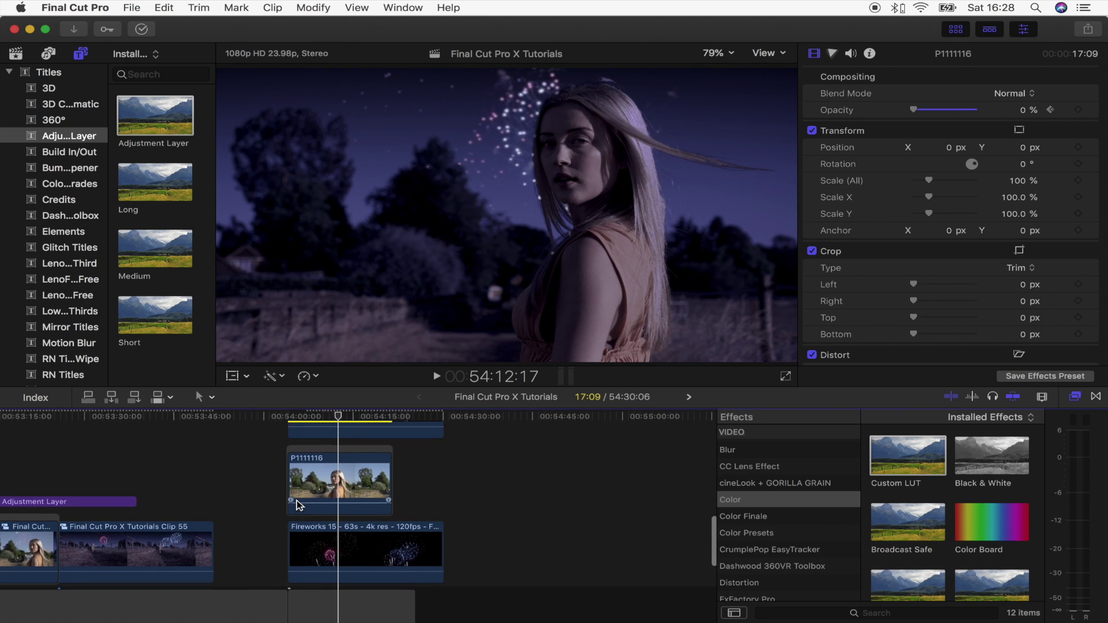
{"action": "left_click", "coordinate": [272, 554]}
Combine the five stacked clips into one compound clip named 'Final Cut Pro X Tutorials Clip 65'.
{"action": "left_click_drag", "start_coordinate": [271, 554], "coordinate": [344, 477]}
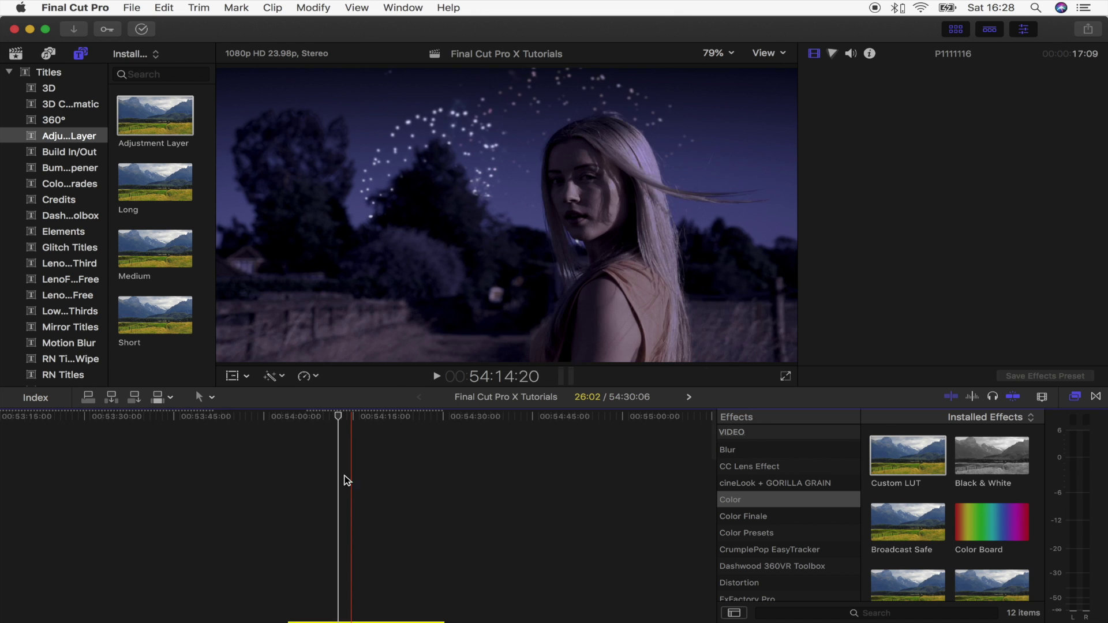
{"action": "right_click", "coordinate": [310, 540]}
{"action": "left_click", "coordinate": [379, 386]}
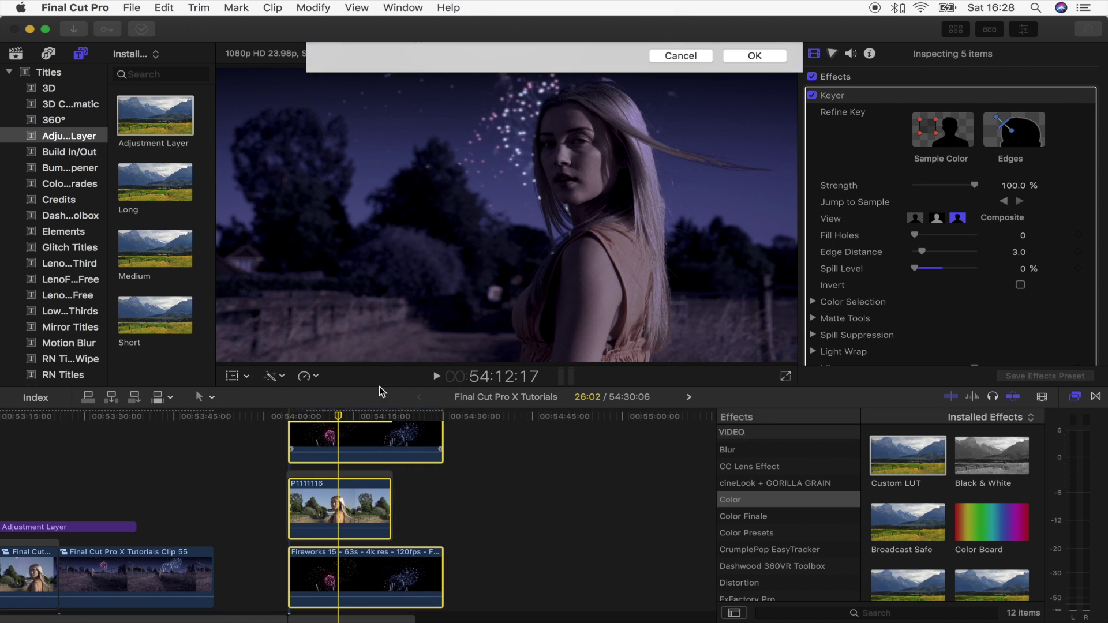
{"action": "left_click", "coordinate": [778, 107]}
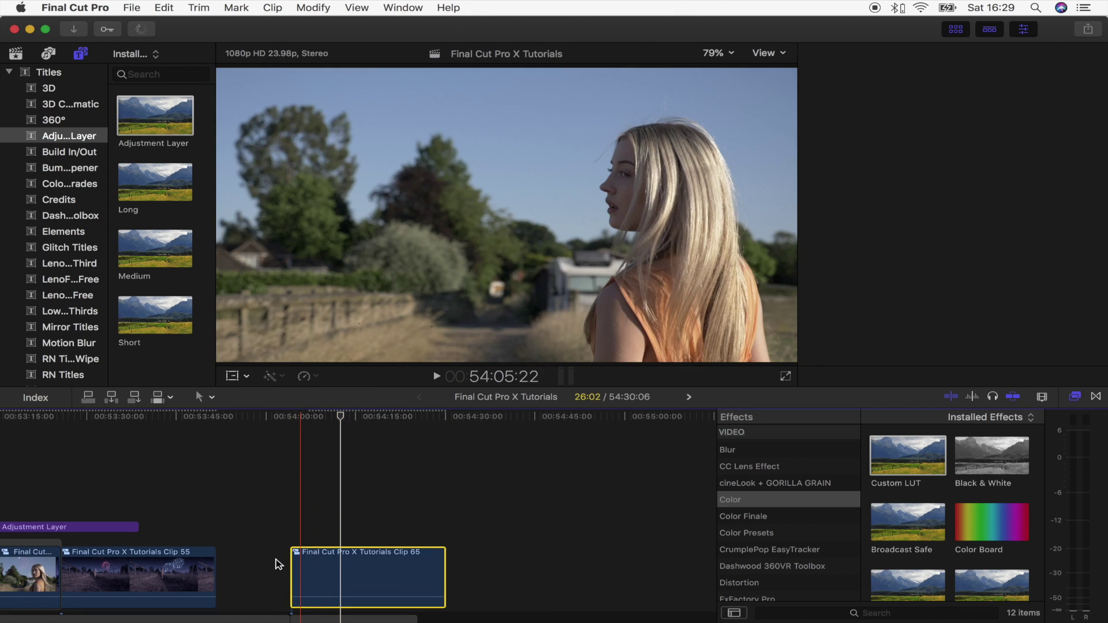
{"action": "left_click", "coordinate": [319, 524]}
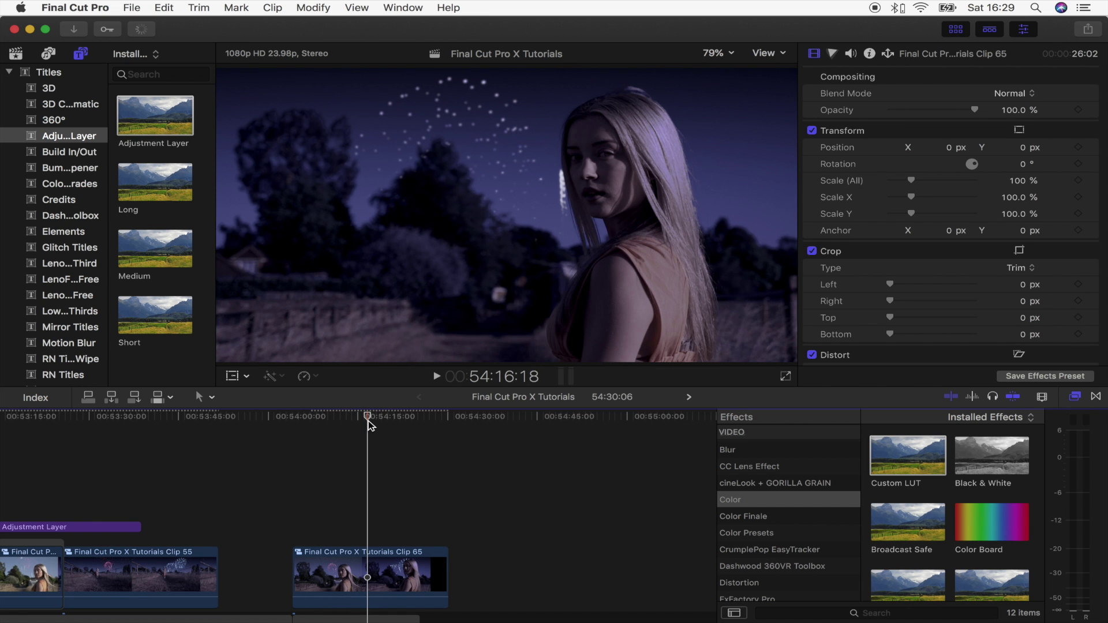
Place an adjustment layer above Clip 65 with a Custom LUT set to Explorer Lut Pack Vol 3 > Chrome.
{"action": "left_click_drag", "start_coordinate": [128, 109], "coordinate": [317, 528]}
{"action": "left_click_drag", "start_coordinate": [908, 465], "coordinate": [366, 528]}
{"action": "left_click", "coordinate": [912, 112]}
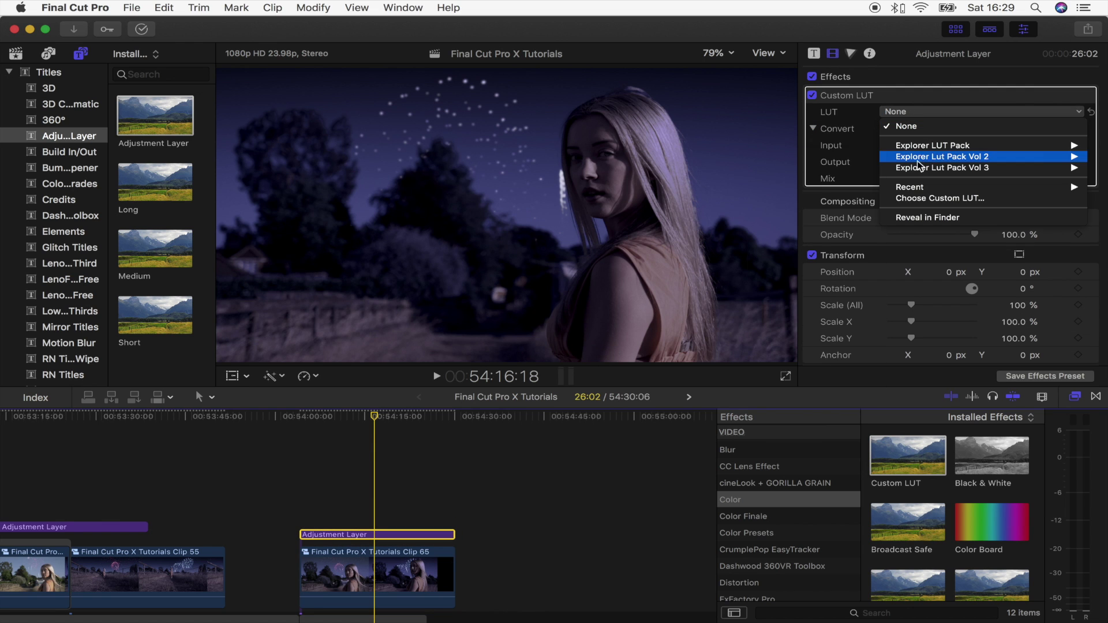
{"action": "mouse_move", "coordinate": [918, 168]}
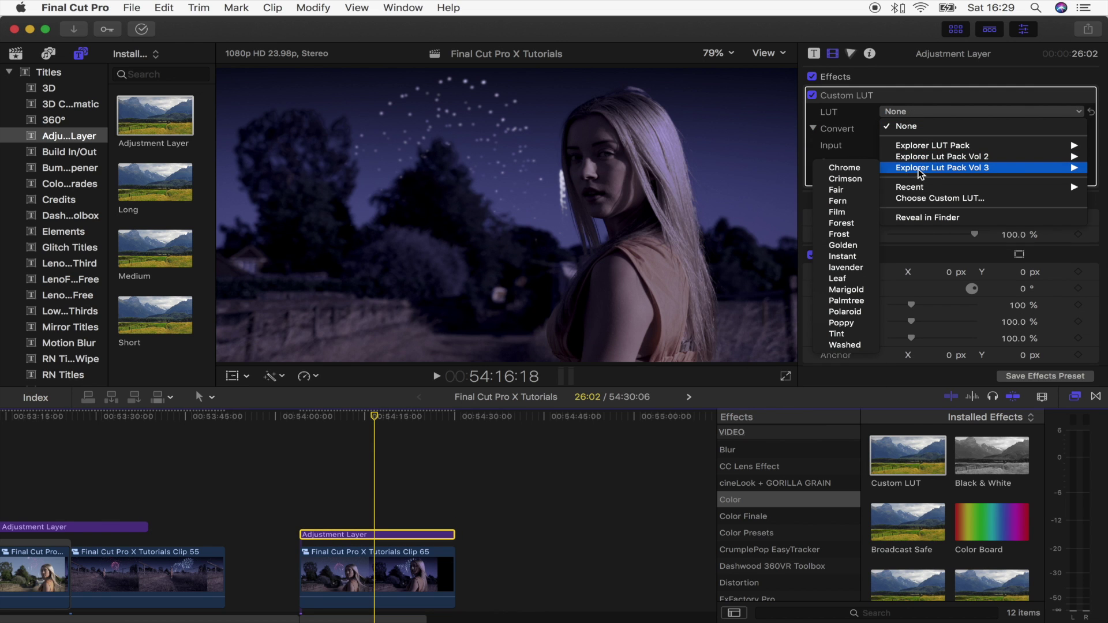
{"action": "left_click", "coordinate": [862, 174]}
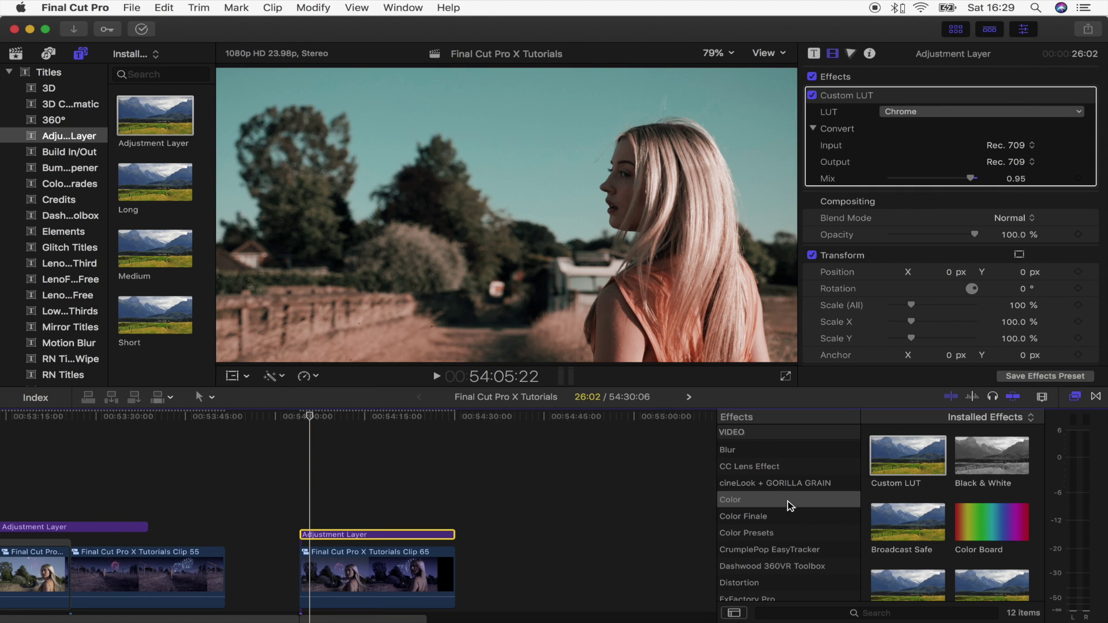
Add a Letterbox effect to the adjustment layer with a 2.35:1 aspect ratio.
{"action": "scroll", "coordinate": [790, 506], "scroll_direction": "down", "scroll_amount": 10}
{"action": "left_click_drag", "start_coordinate": [908, 456], "coordinate": [372, 534]}
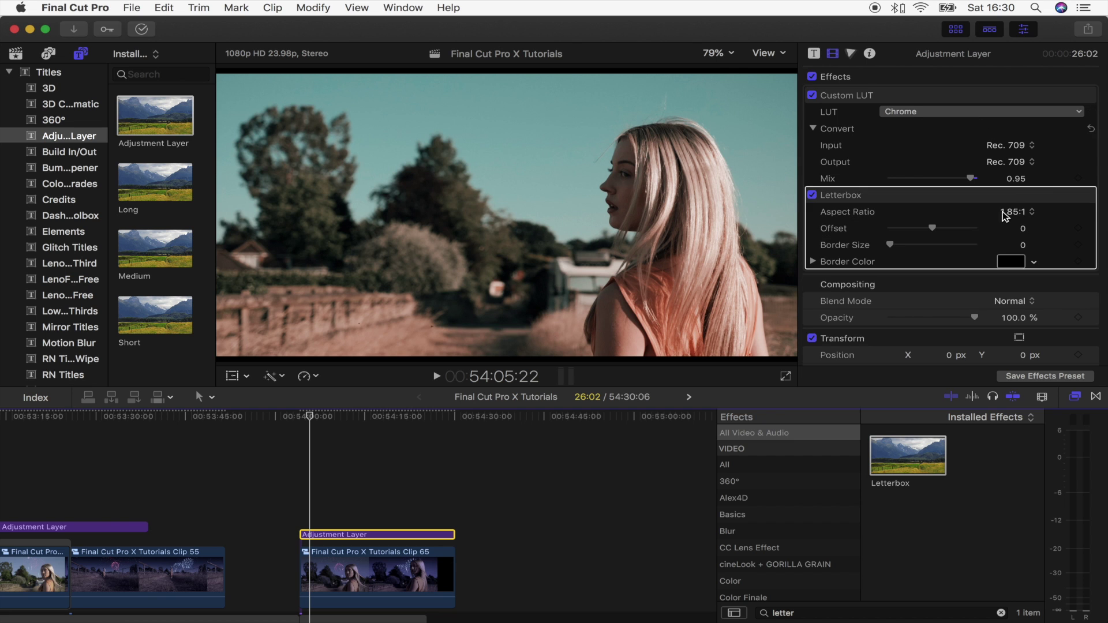
{"action": "left_click", "coordinate": [1006, 216]}
{"action": "left_click", "coordinate": [1014, 225]}
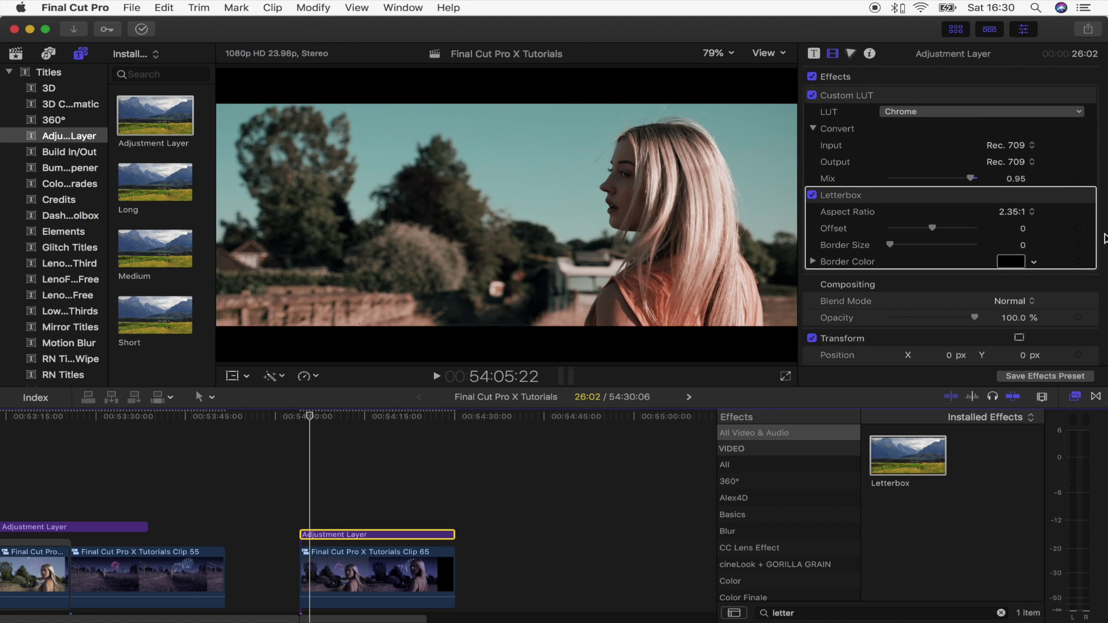
{"action": "key", "text": "Up"}
{"action": "key", "text": "space"}
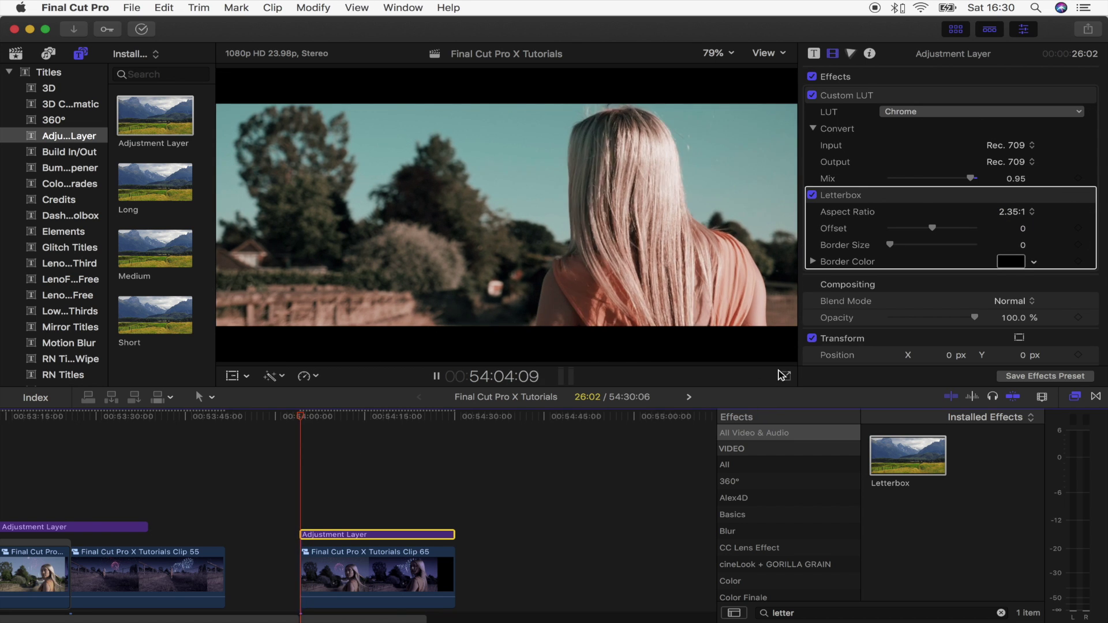